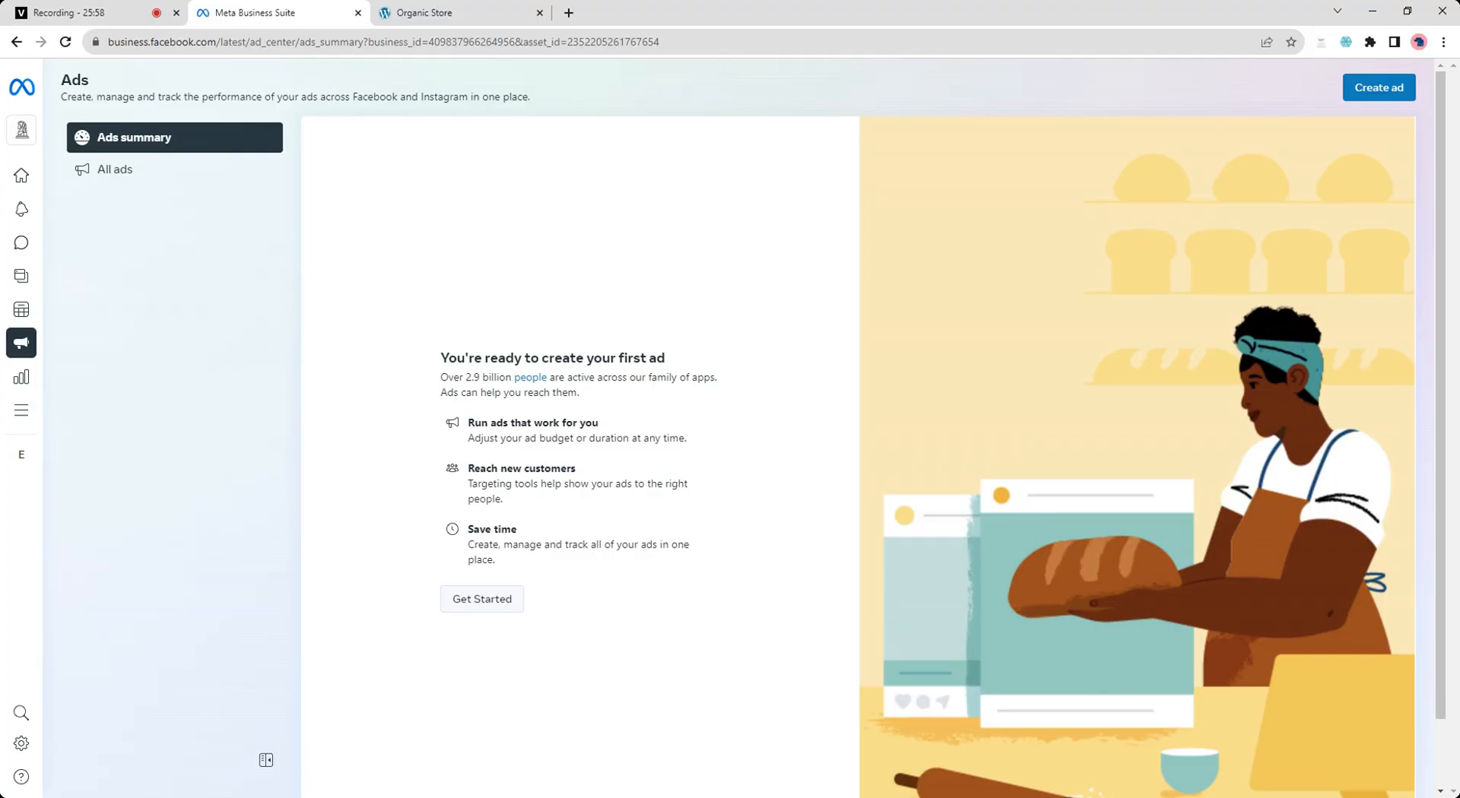
# - Start a new ad using the Automated Ads goal and begin the personalised plan
pyautogui.click(489, 609)
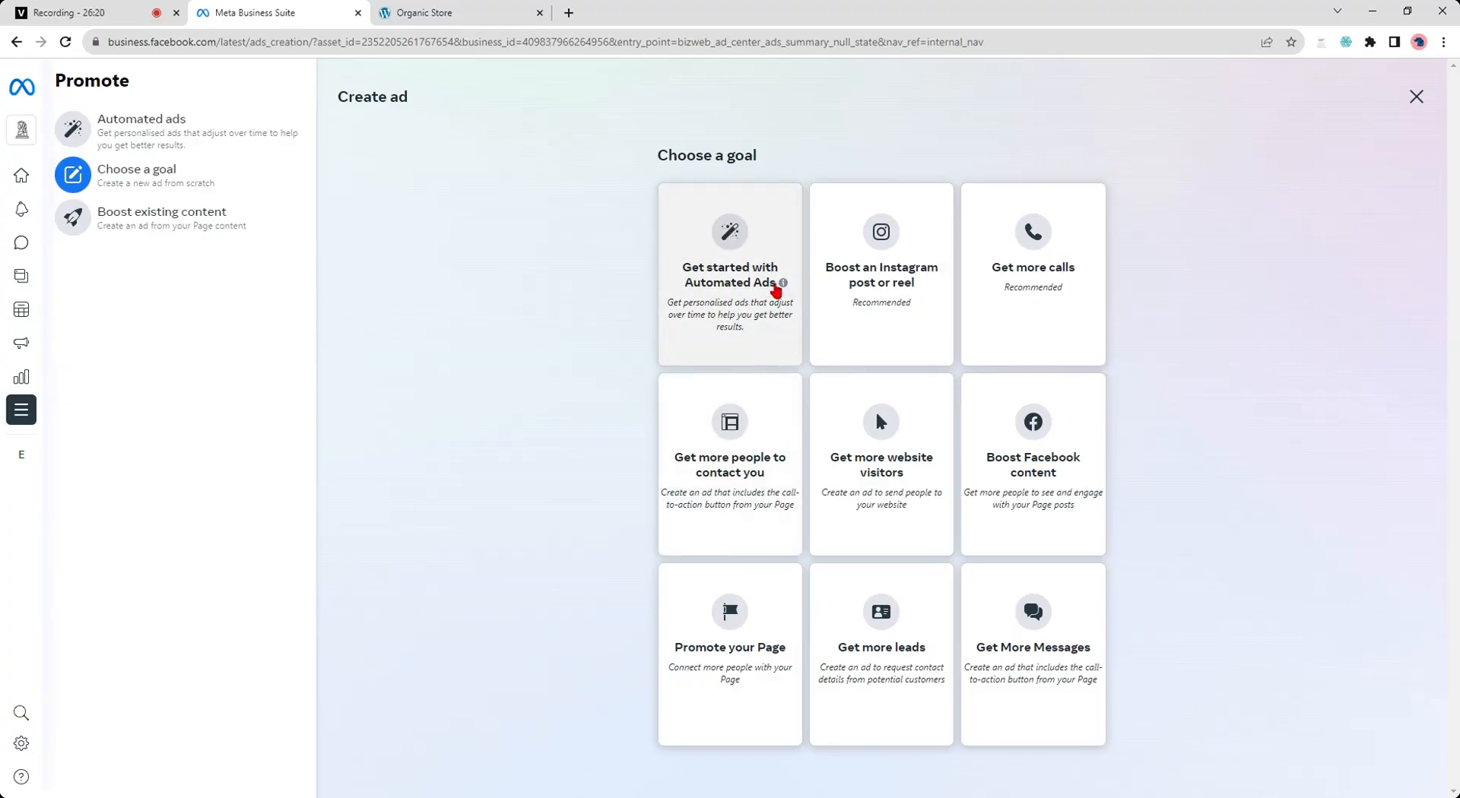
pyautogui.moveTo(783, 290)
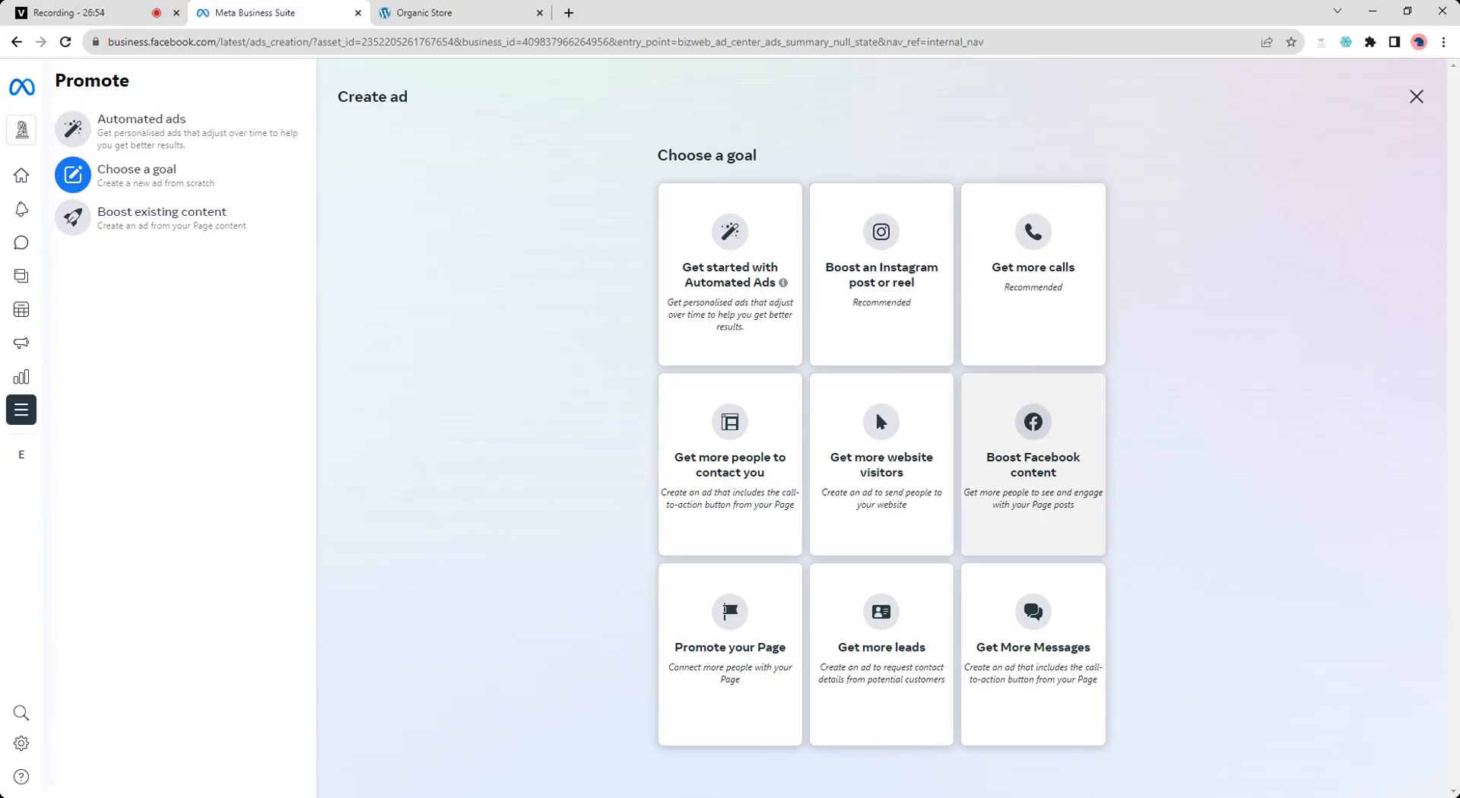
pyautogui.click(736, 287)
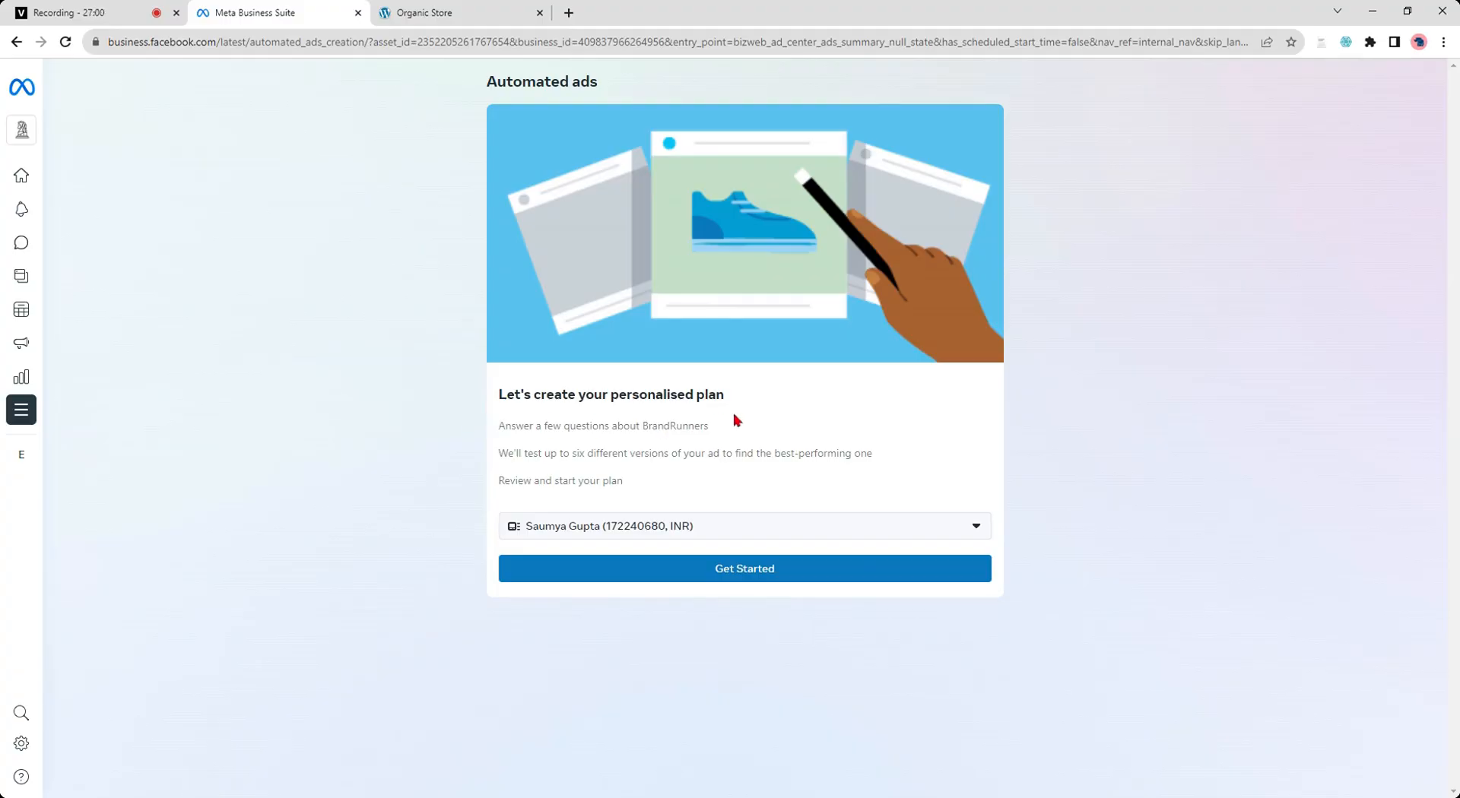
pyautogui.click(704, 576)
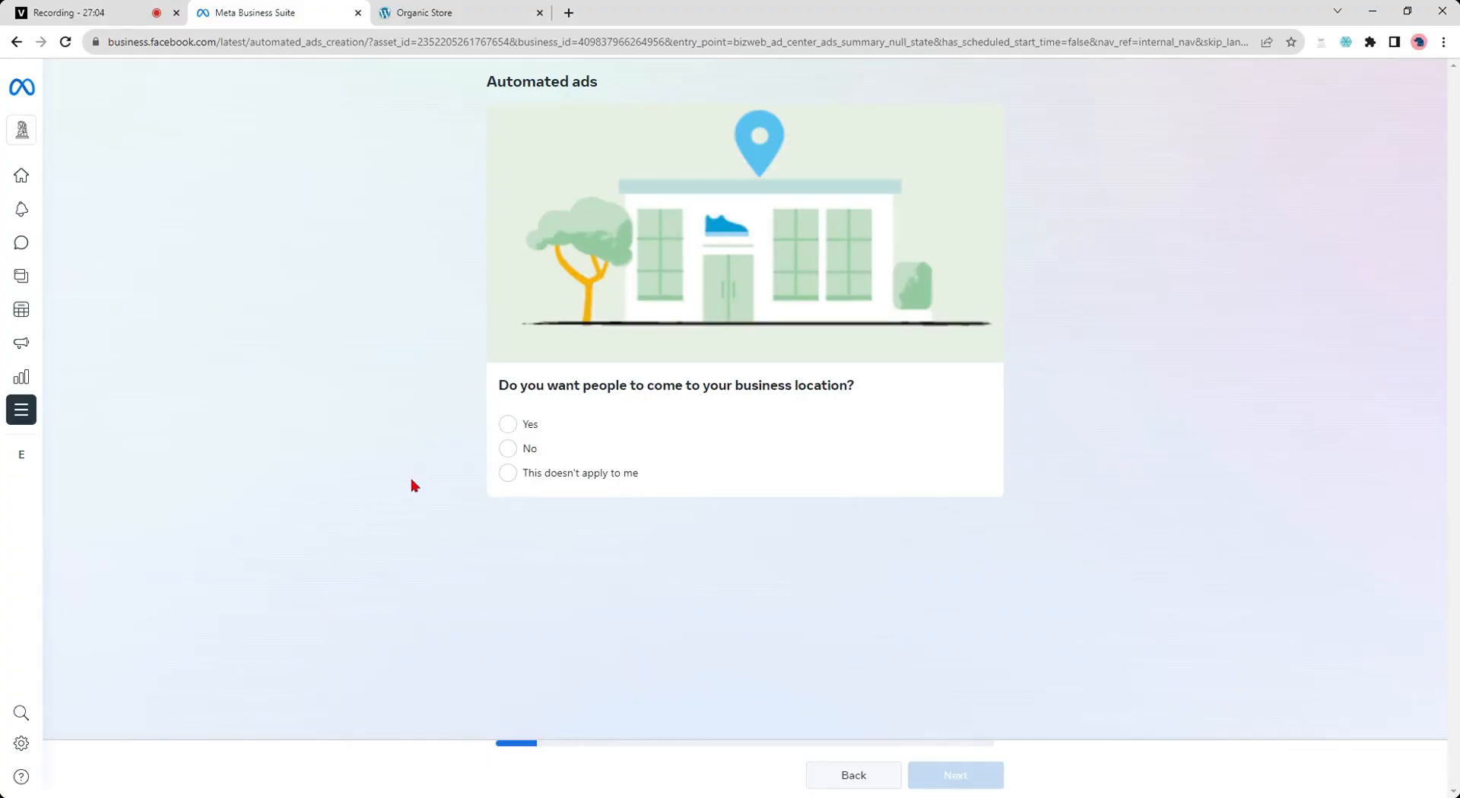
# - Answer No to bringing people to a business location and Yes to having a website
pyautogui.click(510, 452)
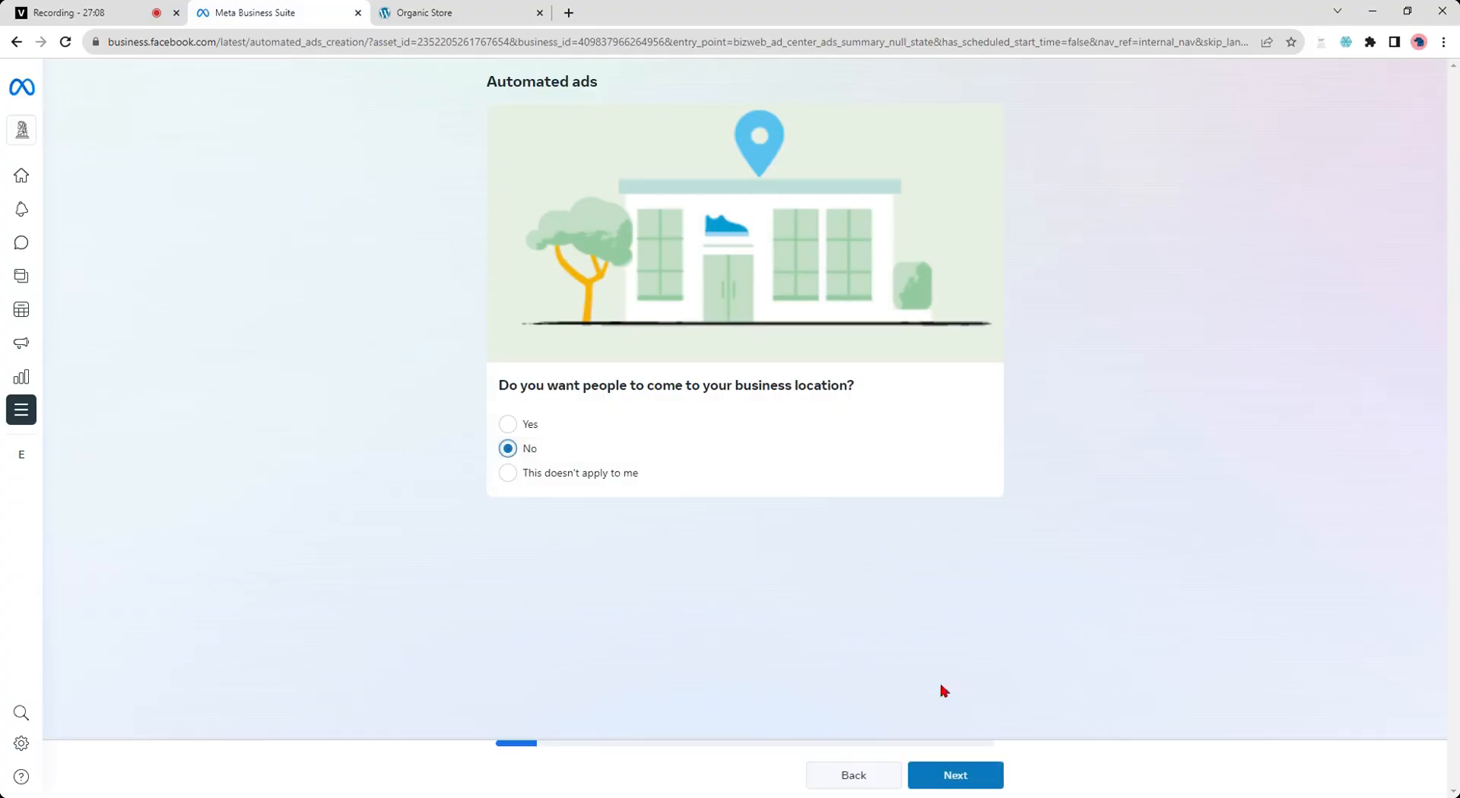
pyautogui.click(946, 779)
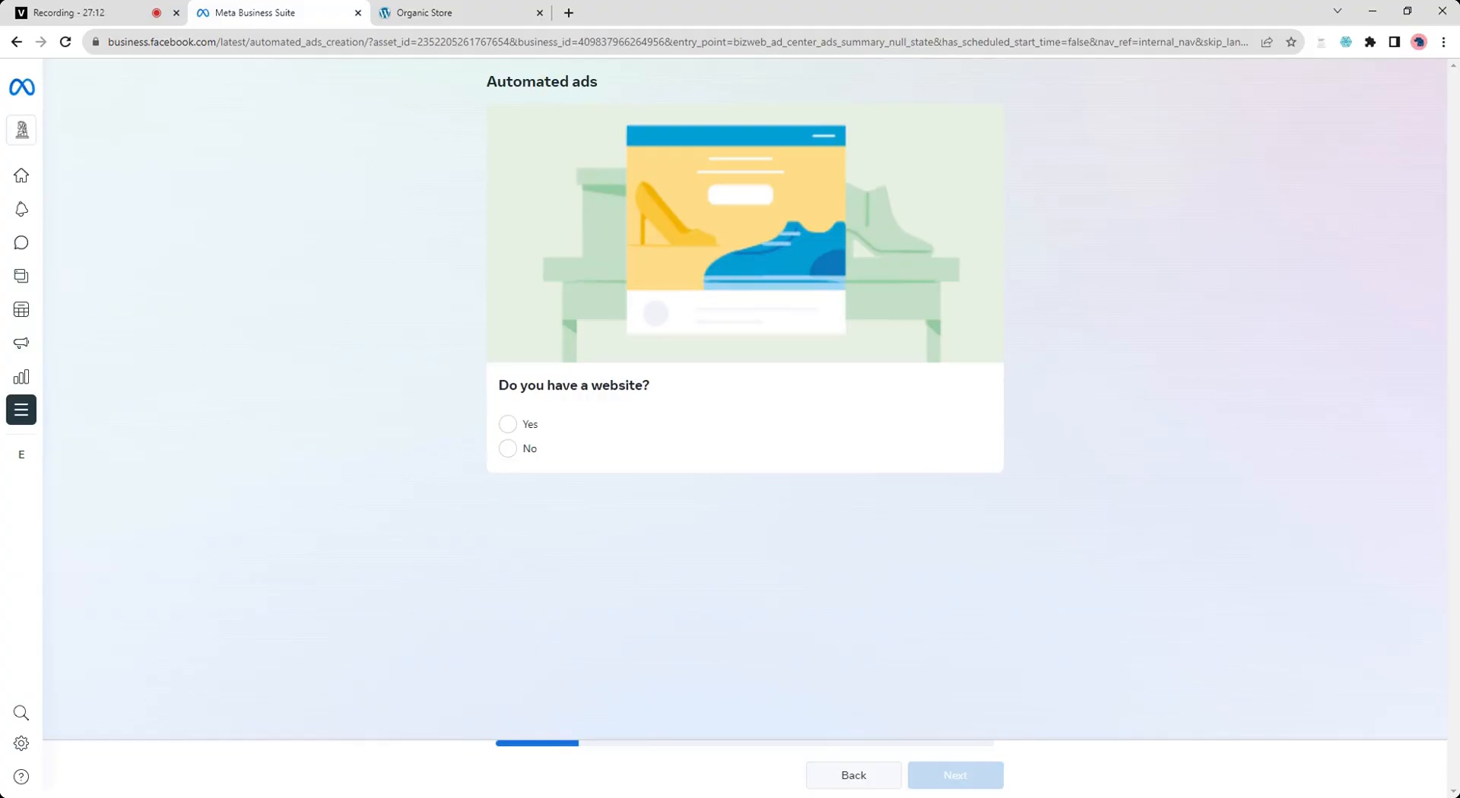
pyautogui.click(507, 424)
pyautogui.click(945, 779)
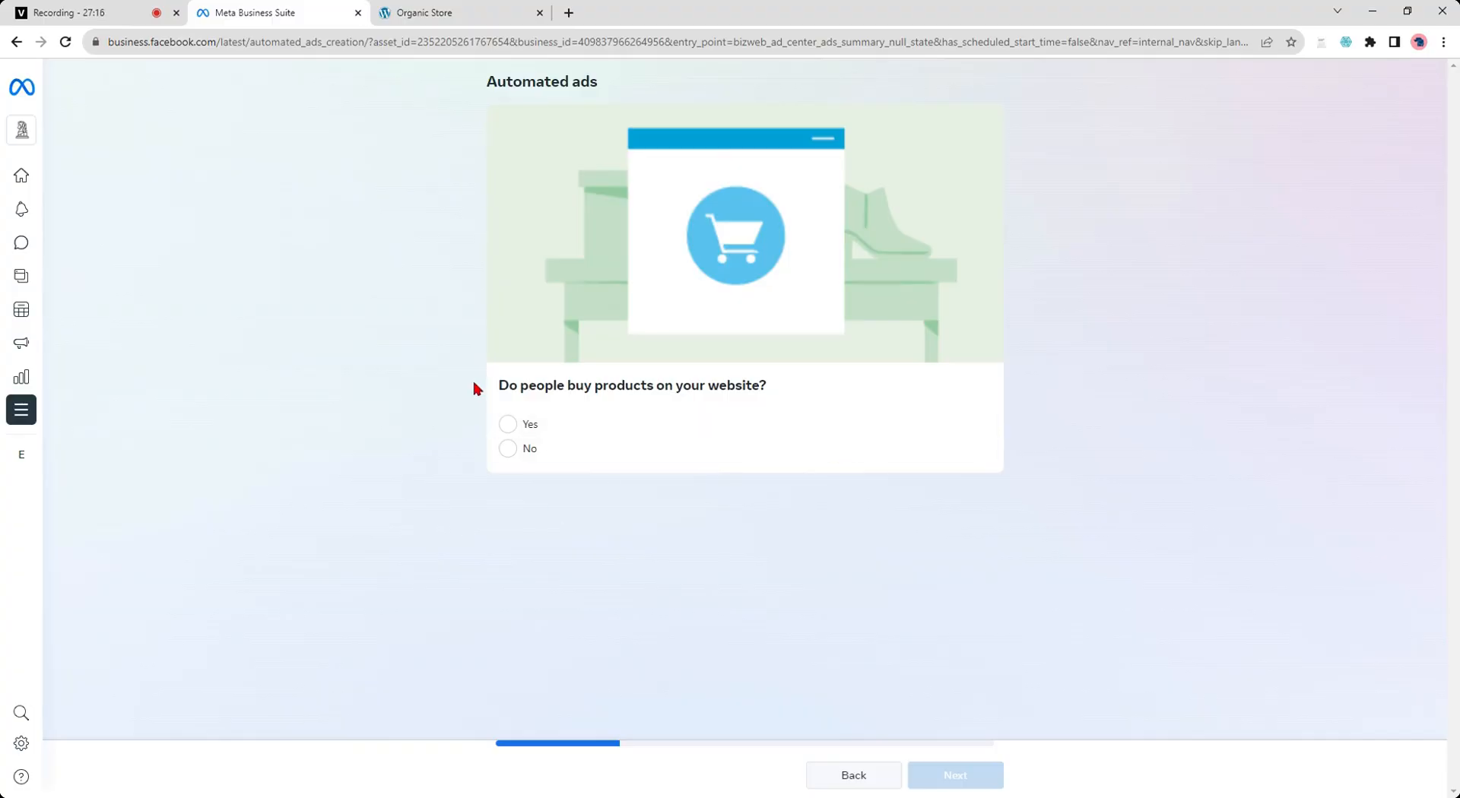
# - Answer Yes to people buying products on the website and No to booking appointments
pyautogui.click(507, 424)
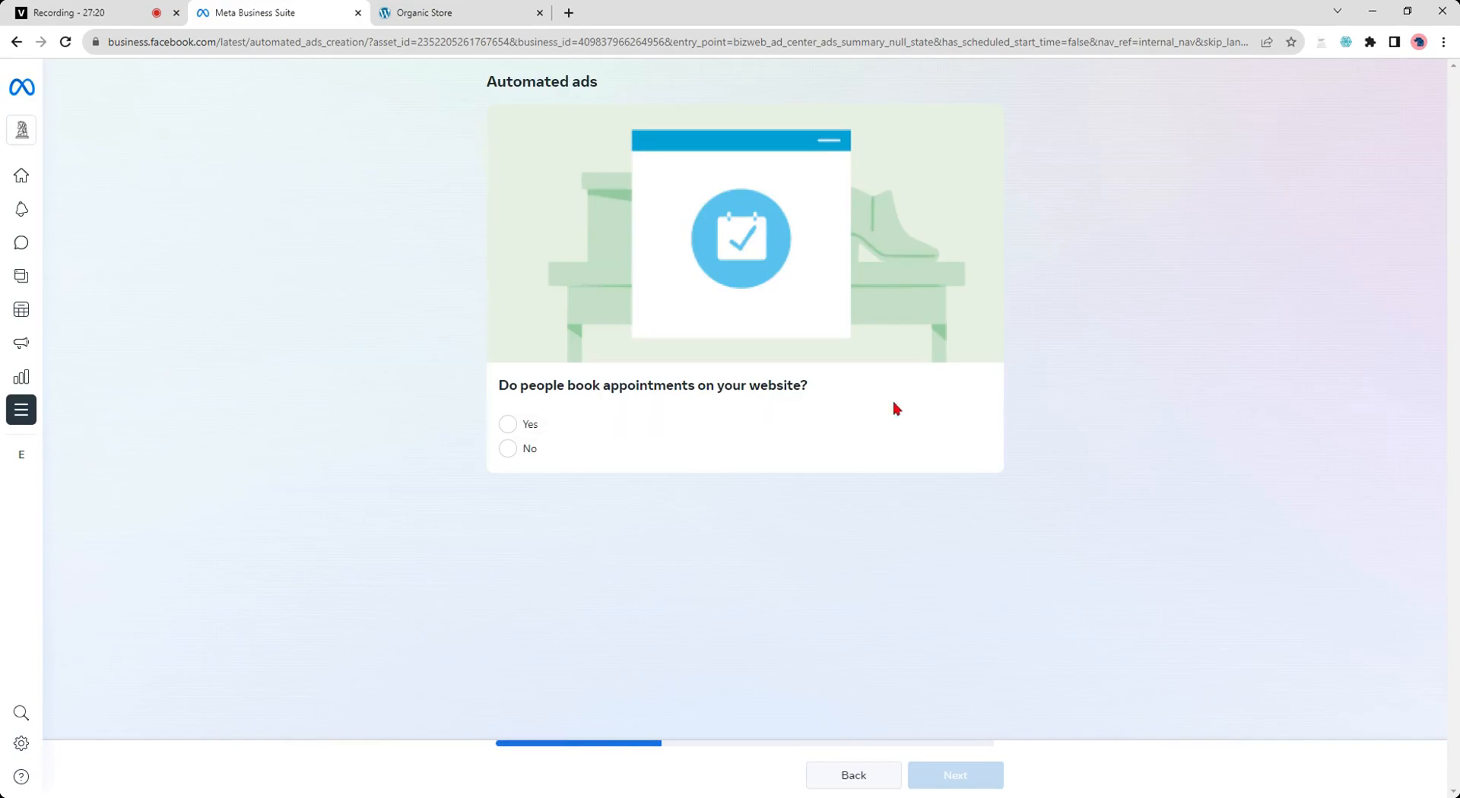
pyautogui.click(508, 451)
pyautogui.click(946, 776)
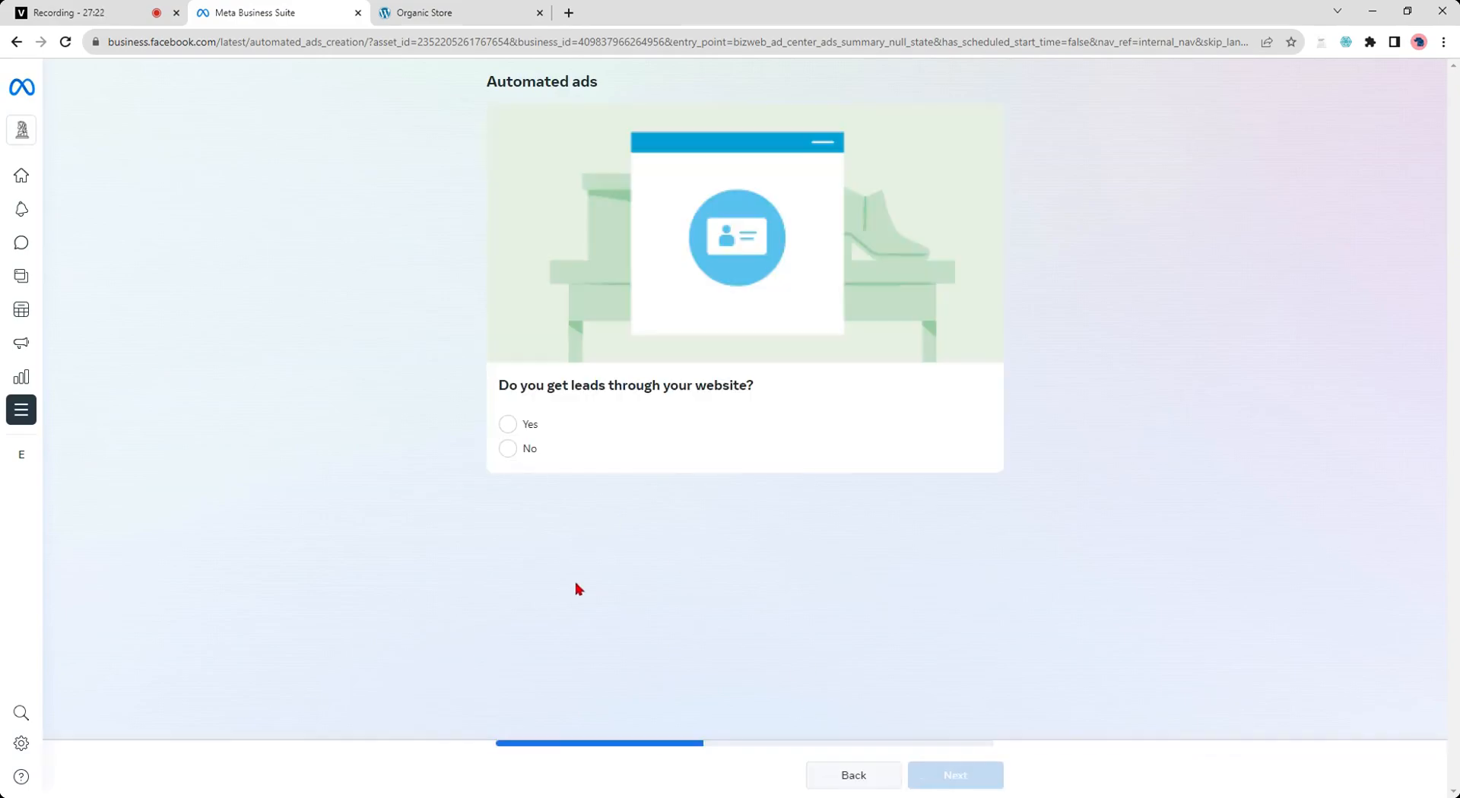
# - Answer Yes to getting leads through the website and Yes to wanting people to contact you
pyautogui.click(507, 424)
pyautogui.click(968, 781)
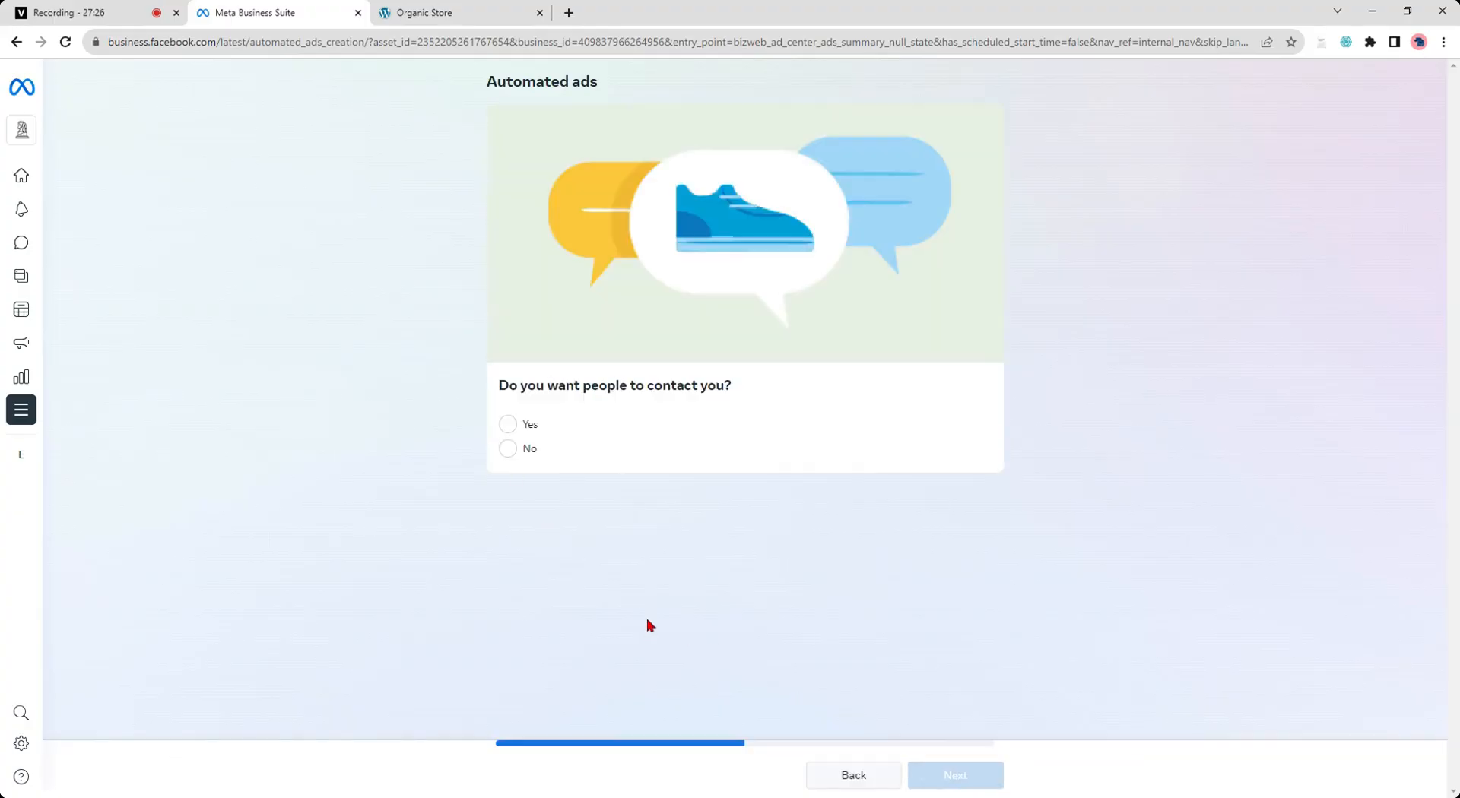
pyautogui.click(507, 449)
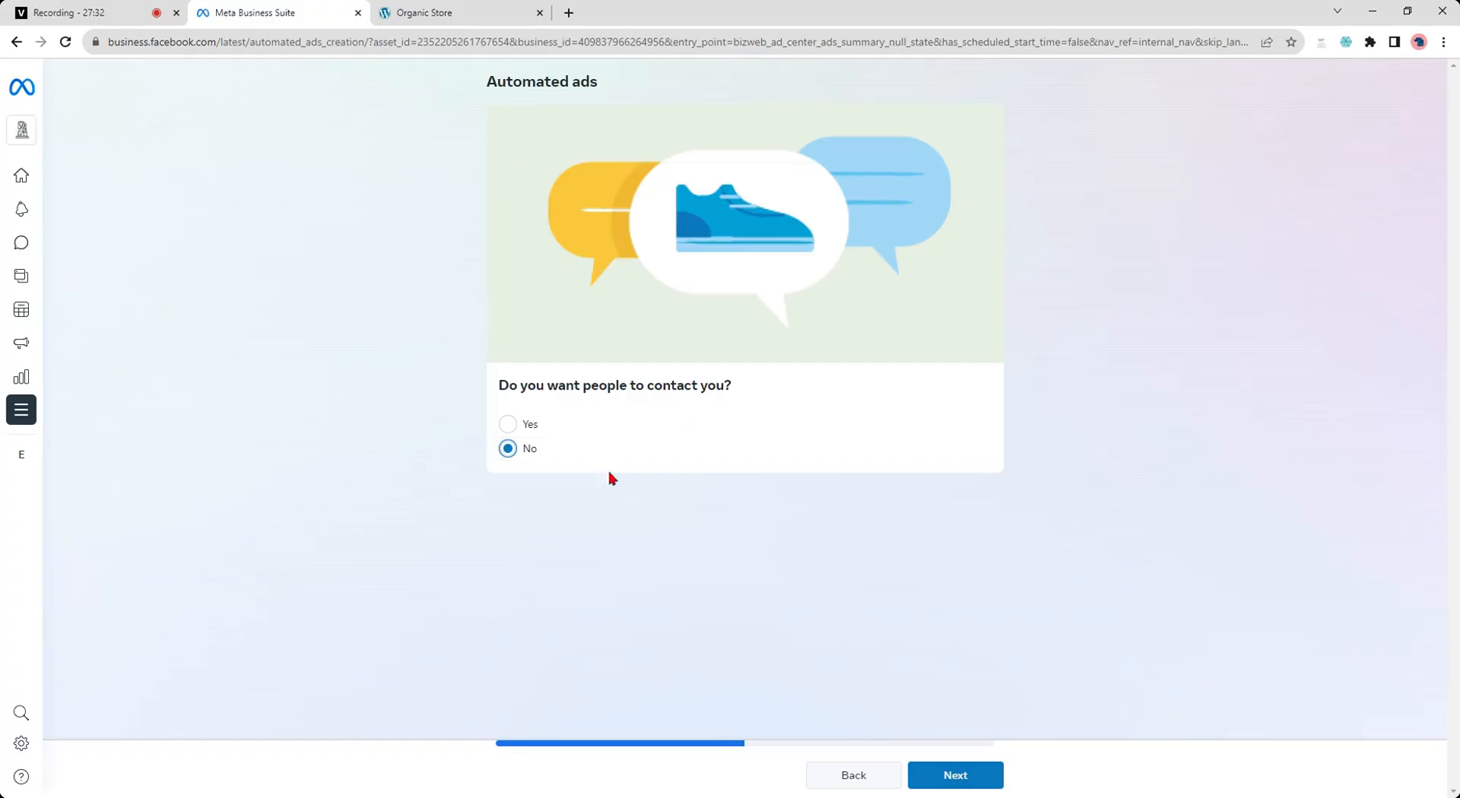
pyautogui.click(521, 425)
pyautogui.click(967, 771)
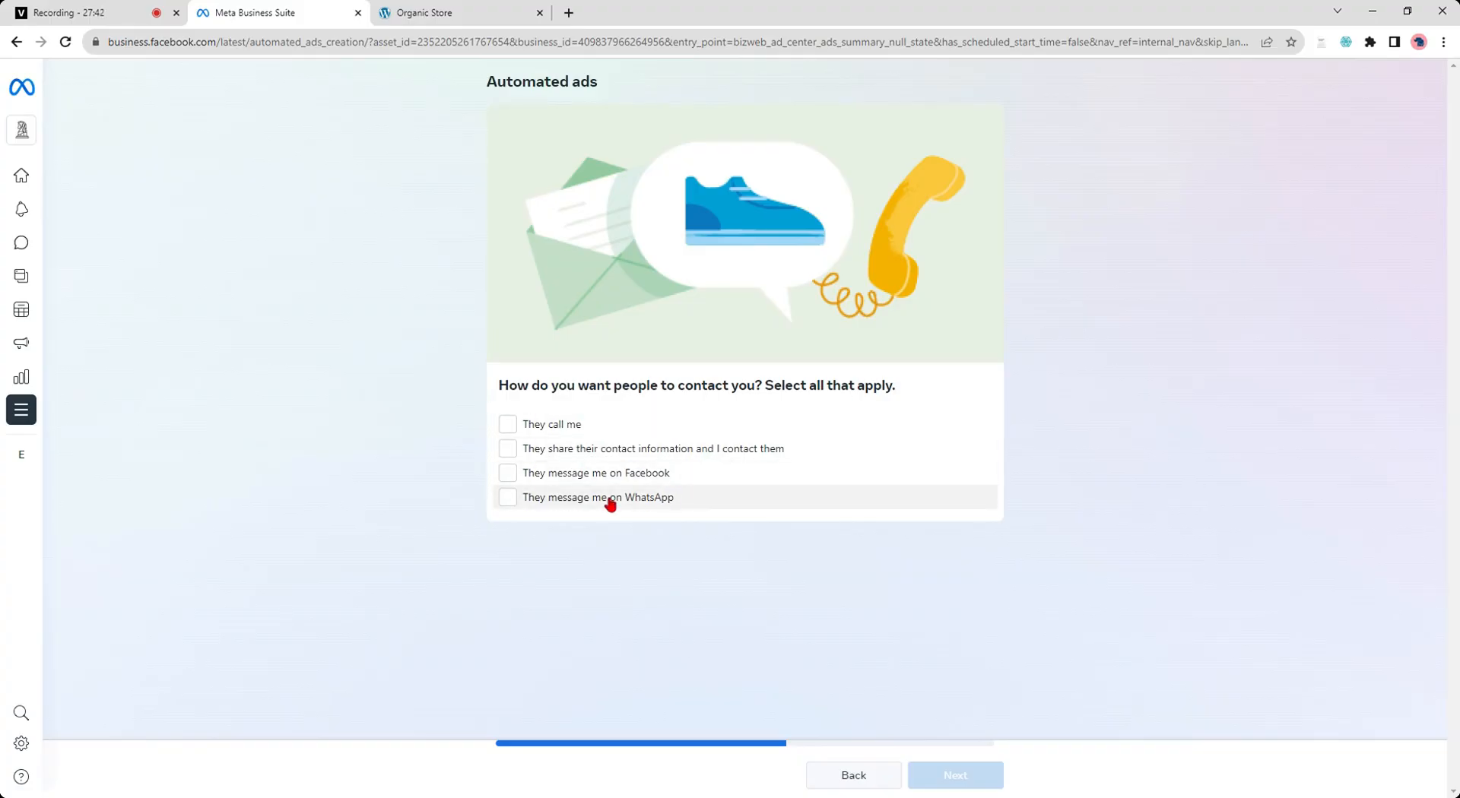
# - Choose Facebook messages and shared contact information as the ways people contact you, skipping WhatsApp
pyautogui.click(514, 498)
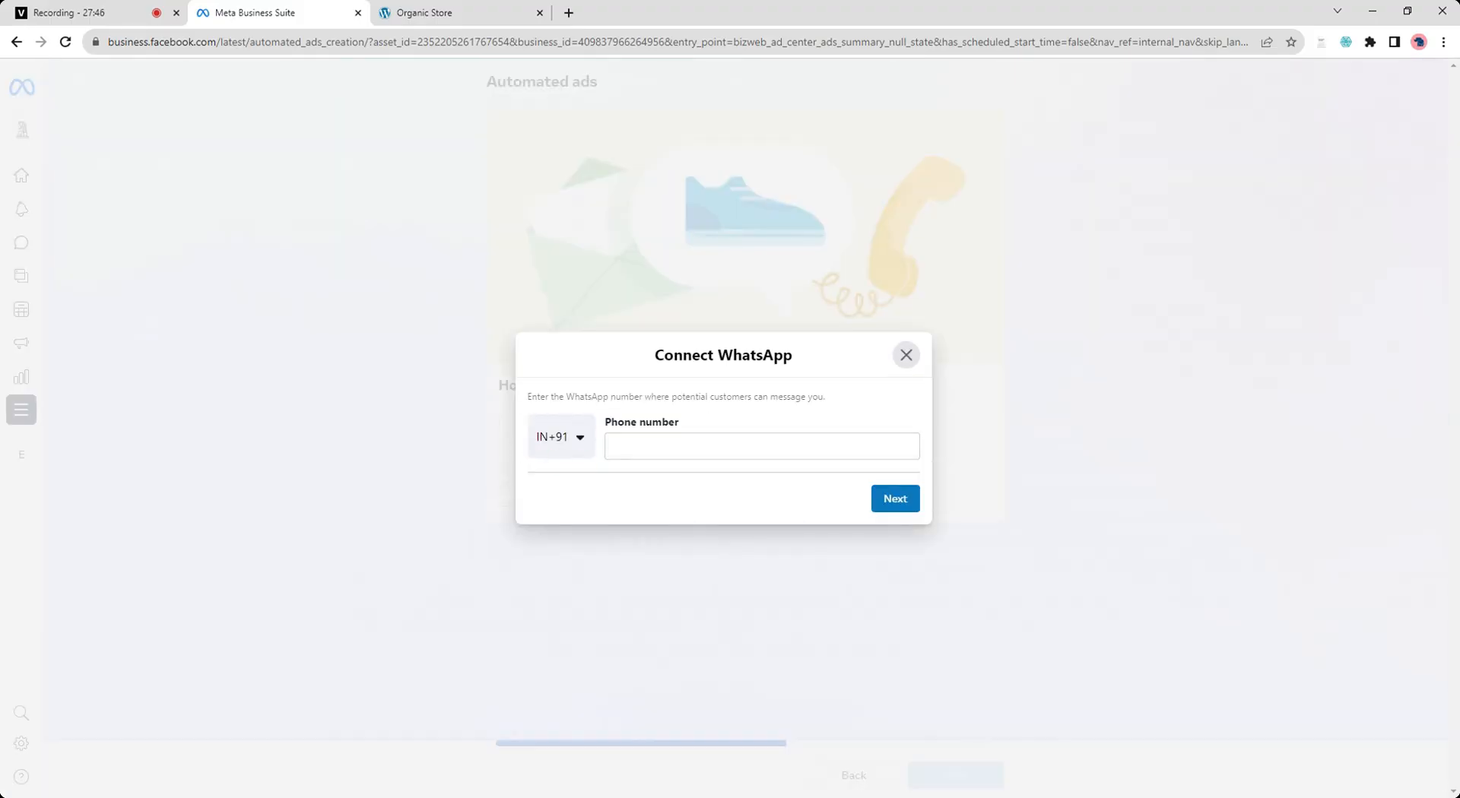
pyautogui.click(909, 360)
pyautogui.click(506, 473)
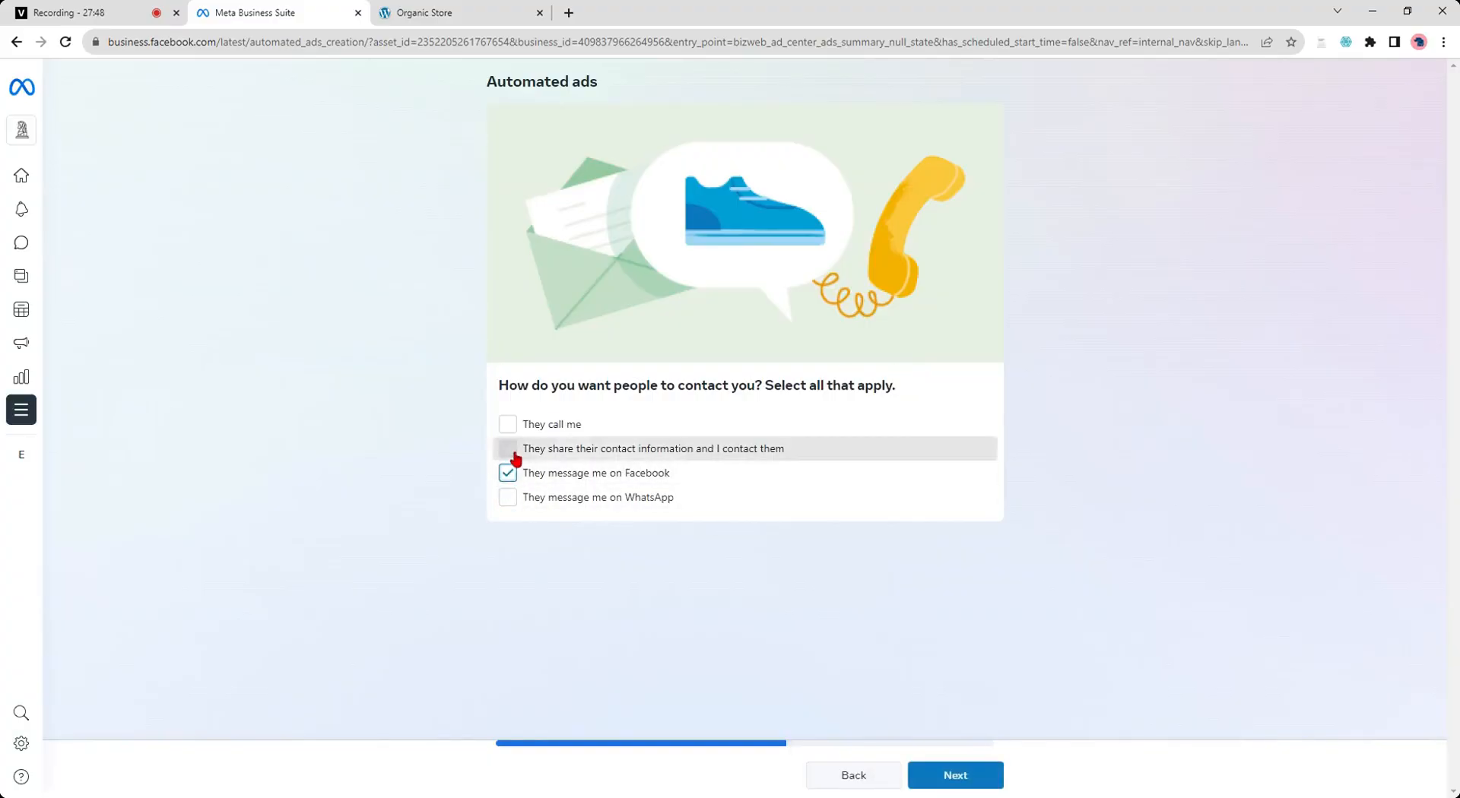
pyautogui.click(507, 448)
pyautogui.click(973, 776)
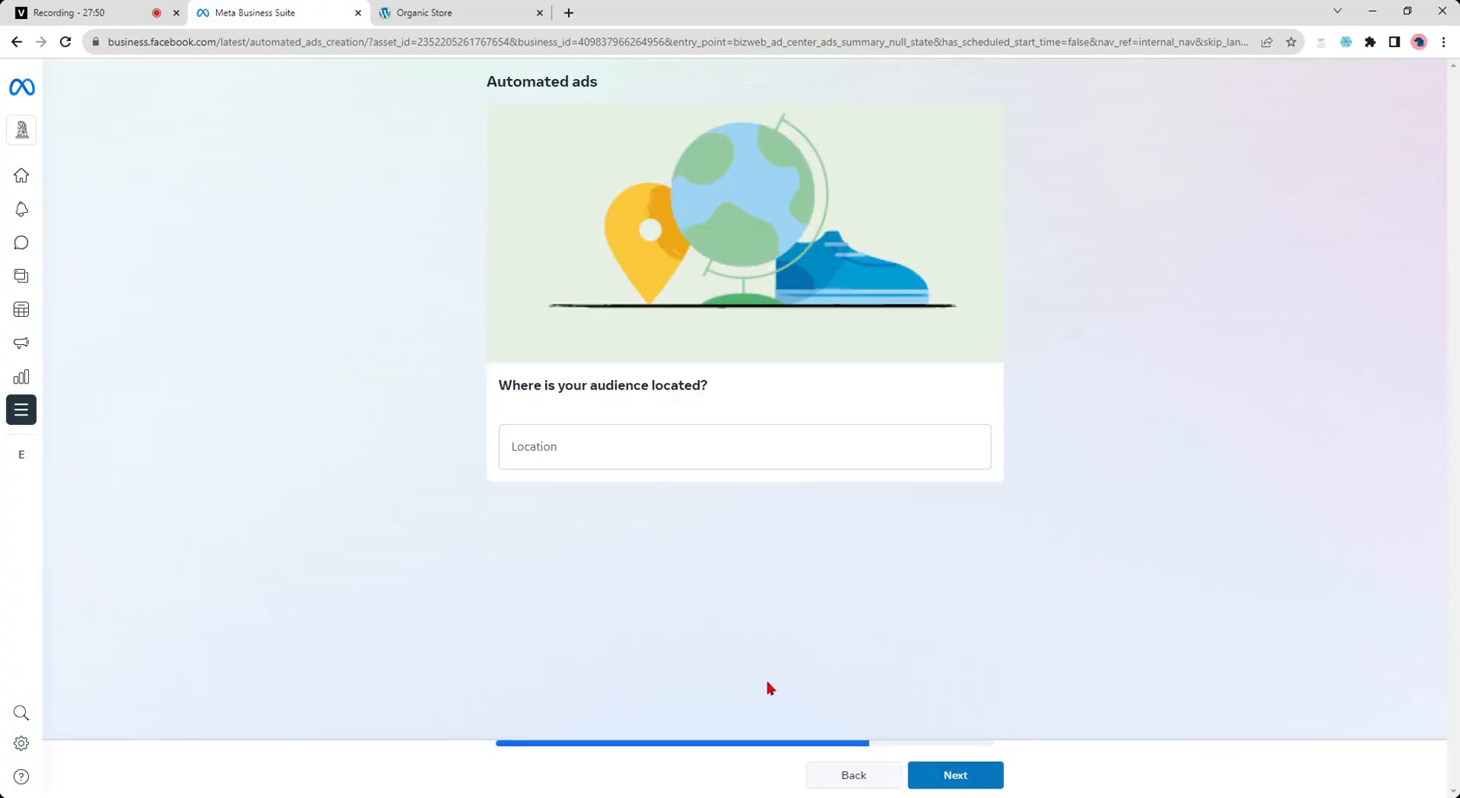
# - Set the audience location to India and continue
pyautogui.click(745, 447)
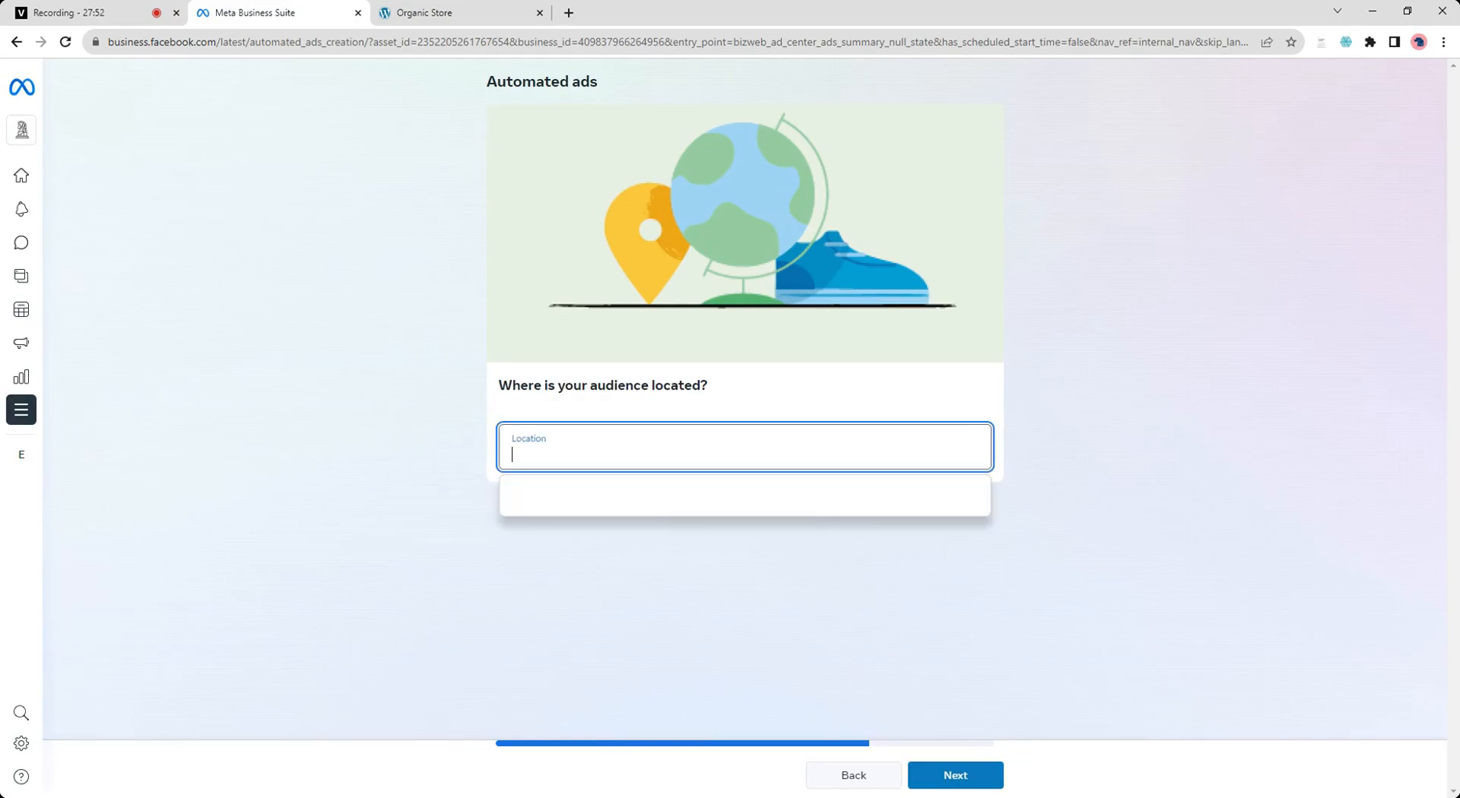
pyautogui.write('india')
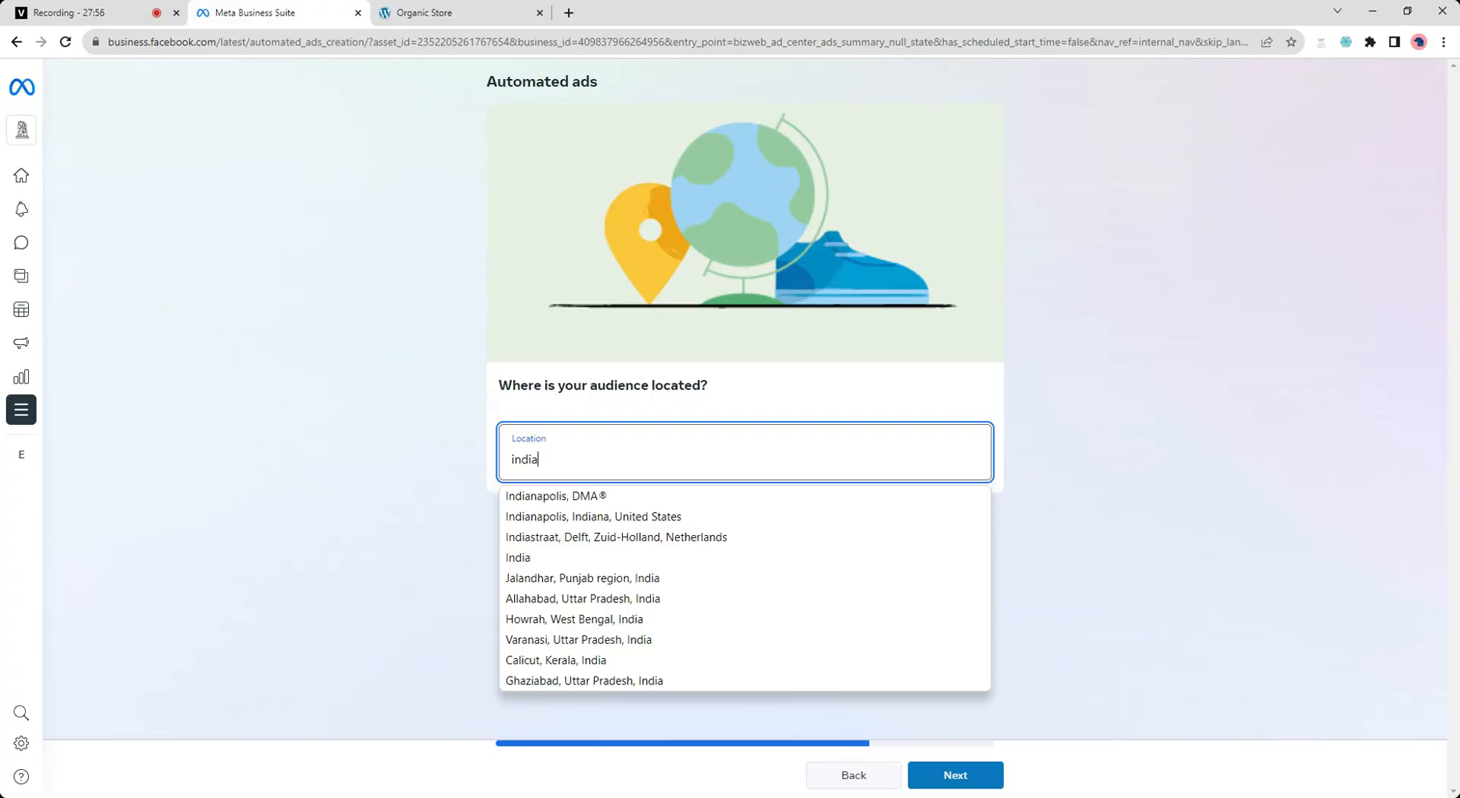
pyautogui.click(531, 561)
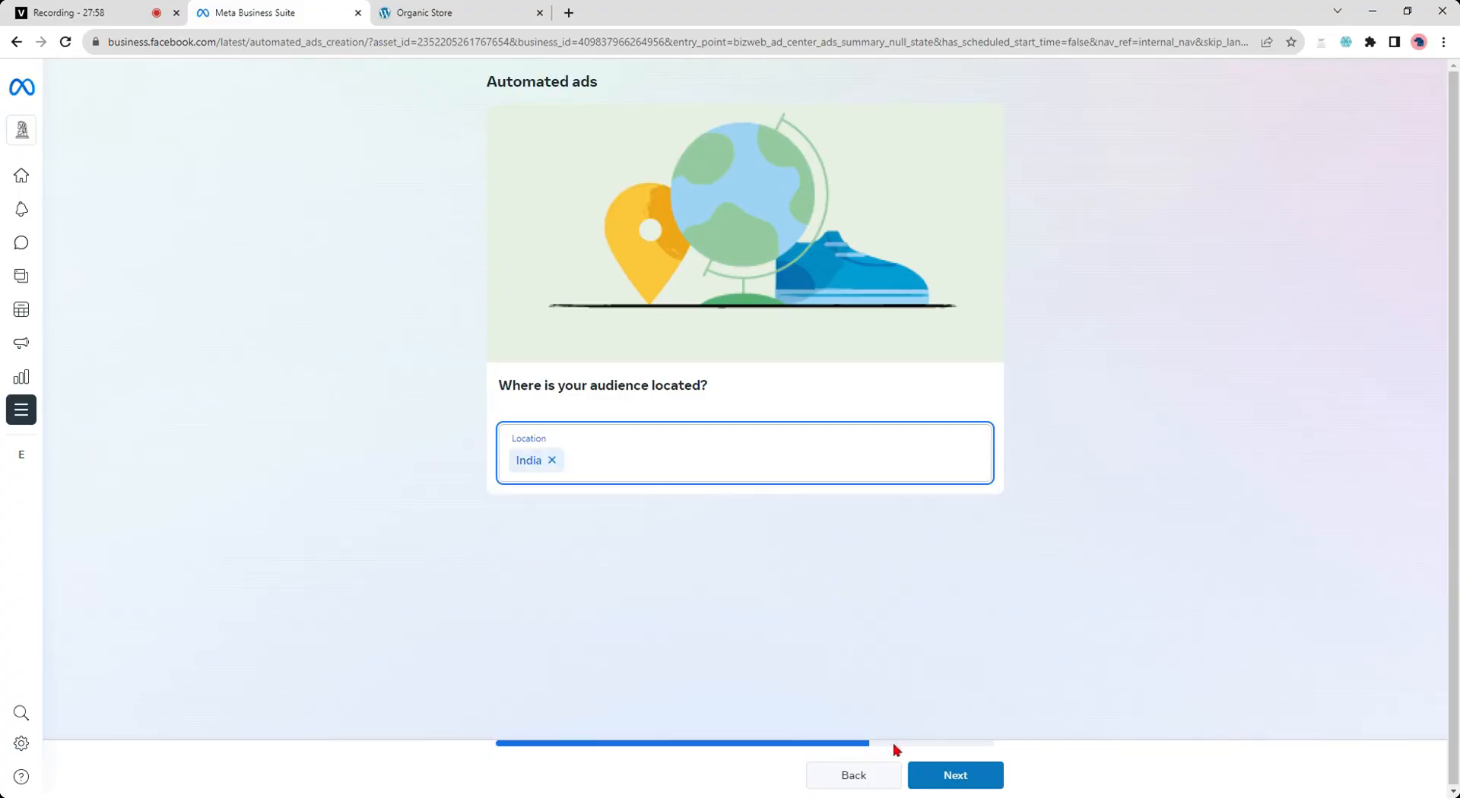
pyautogui.click(951, 783)
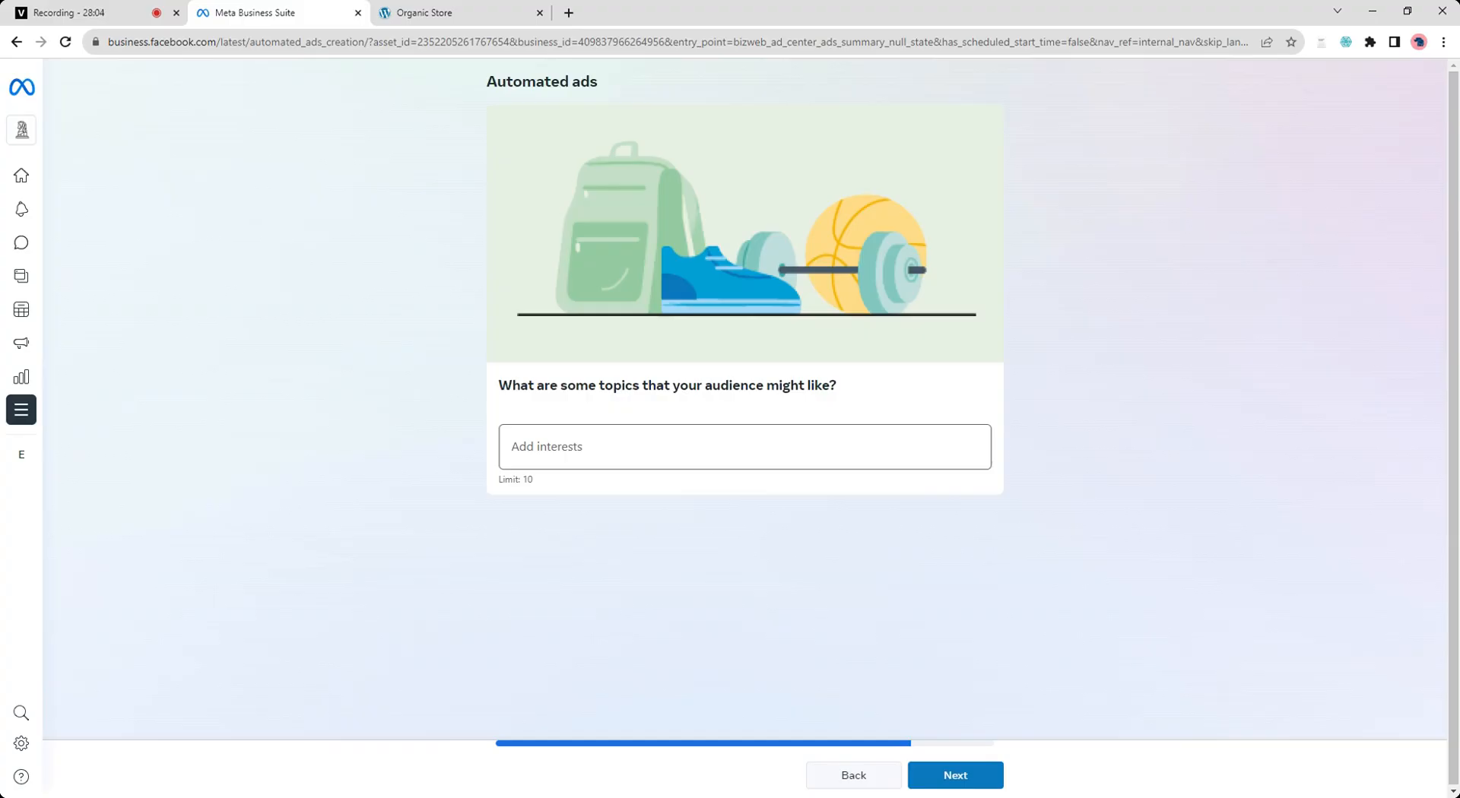
# - Add Freelancer as an audience interest and continue
pyautogui.click(744, 447)
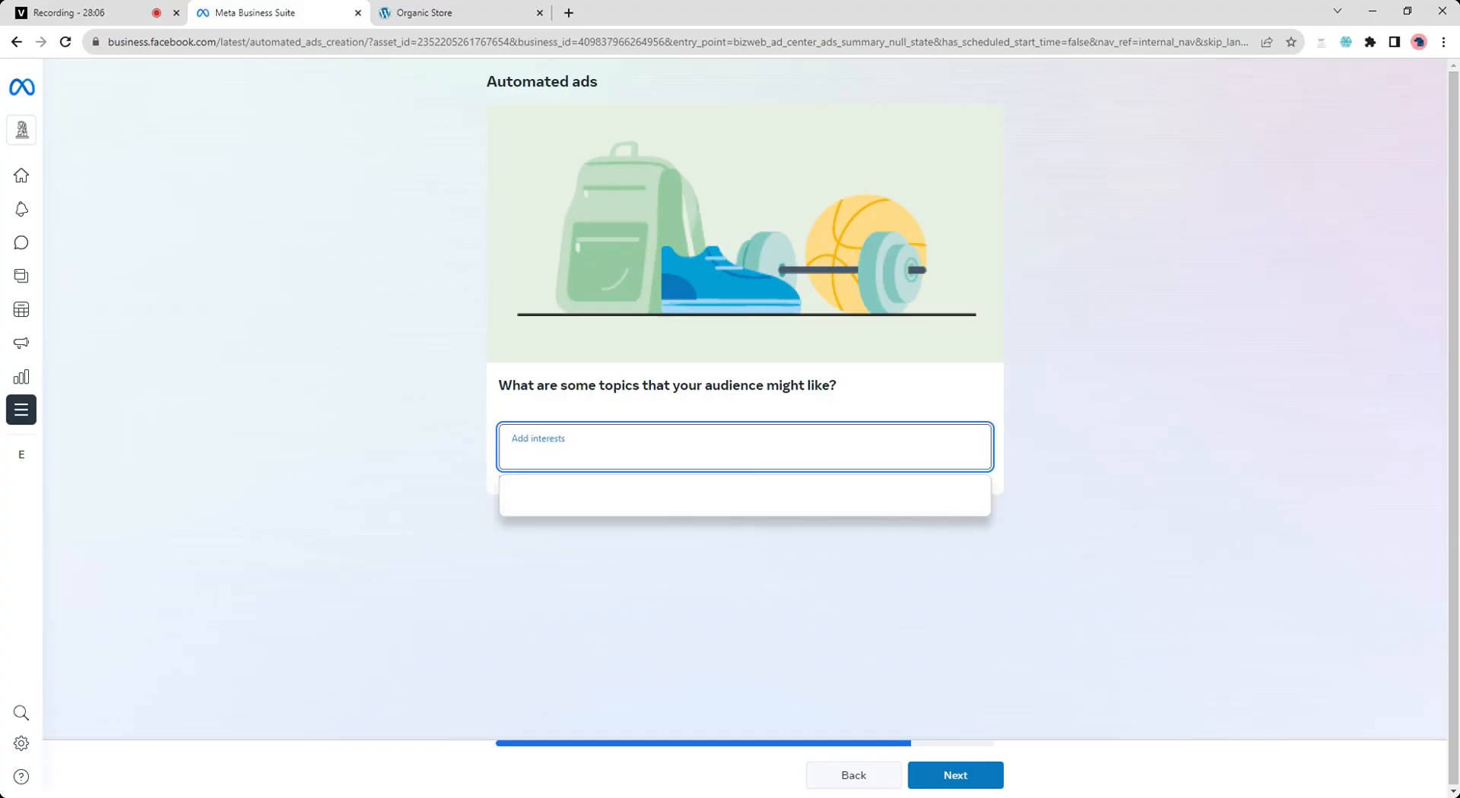
pyautogui.write('freelance')
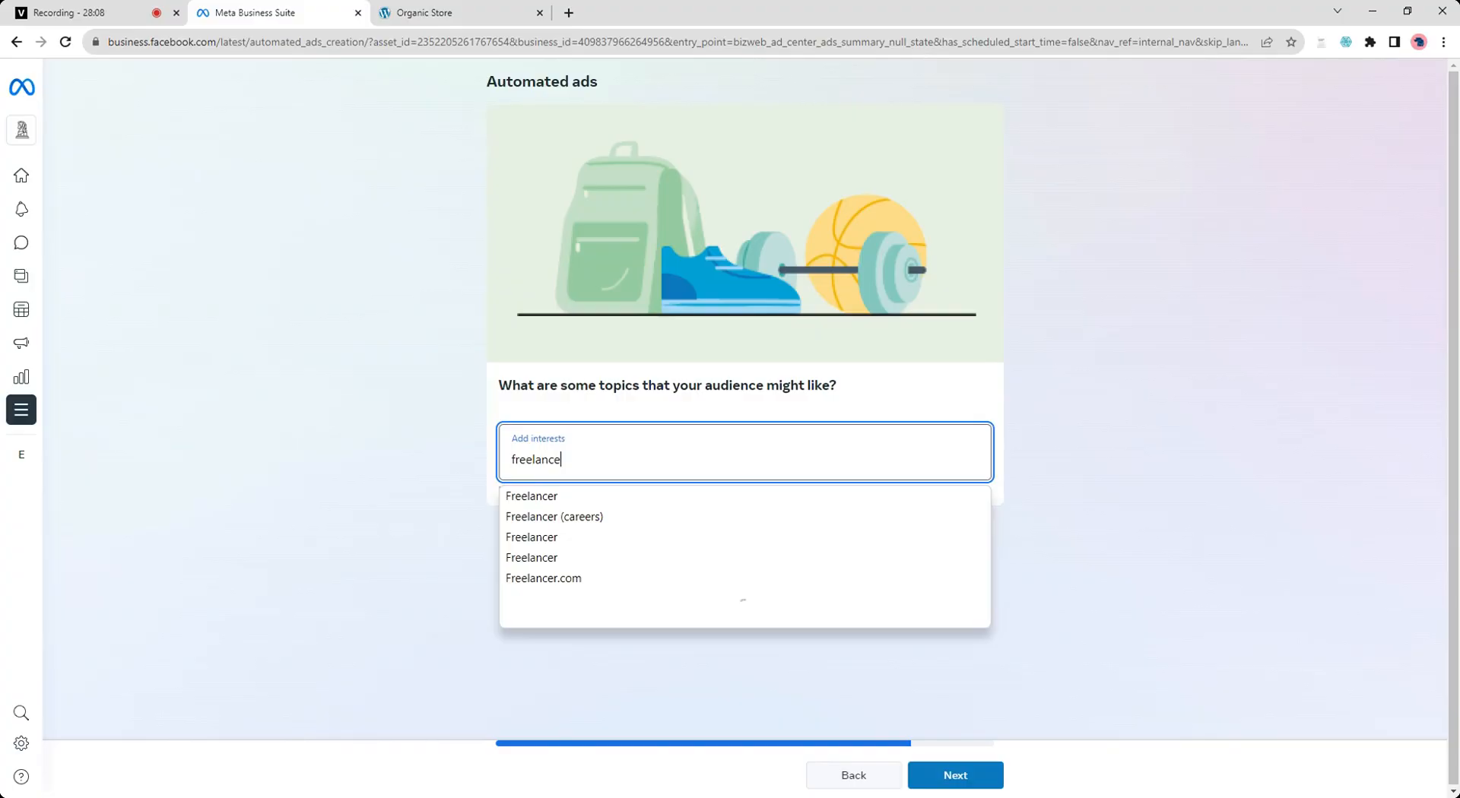
pyautogui.click(554, 504)
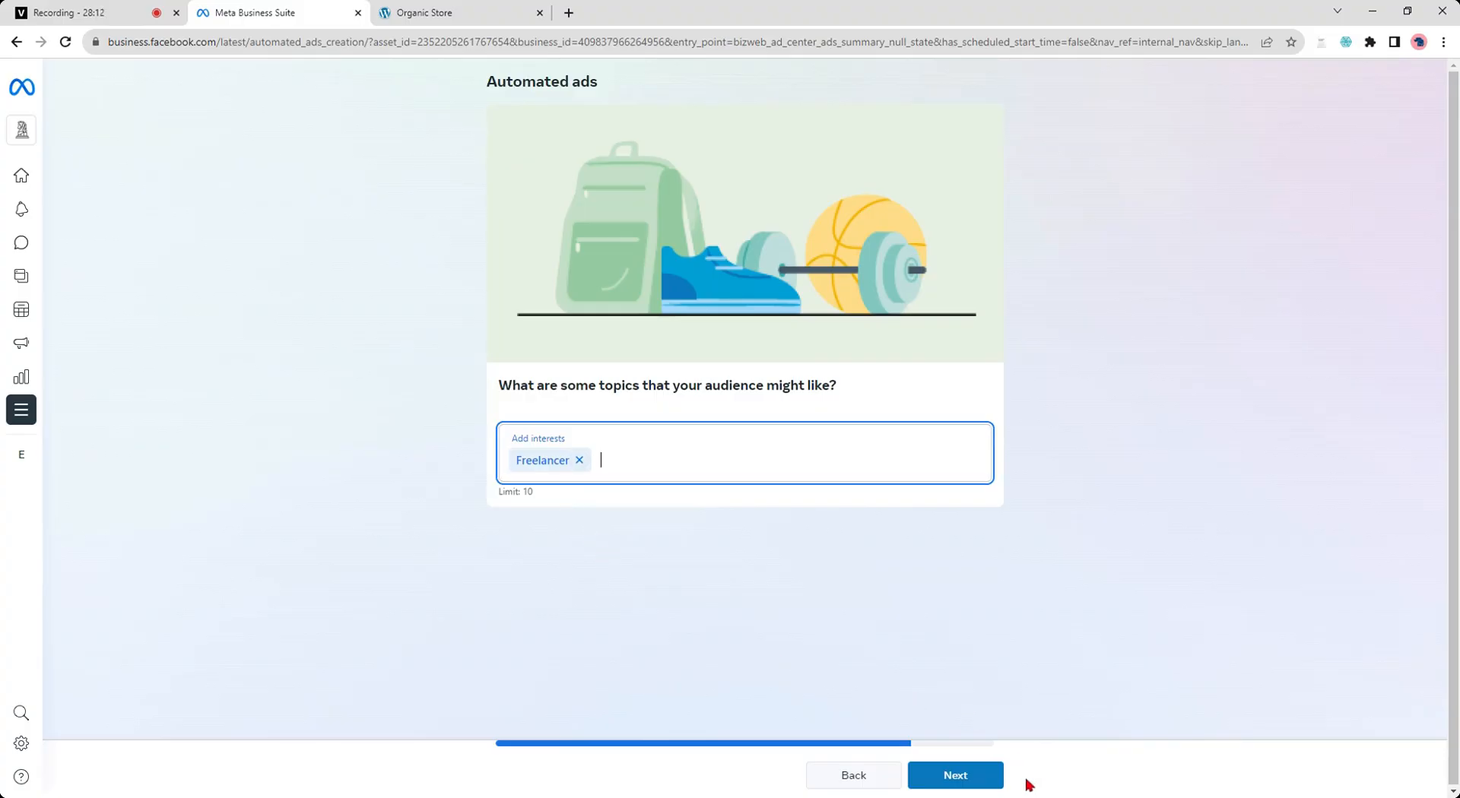
pyautogui.click(967, 779)
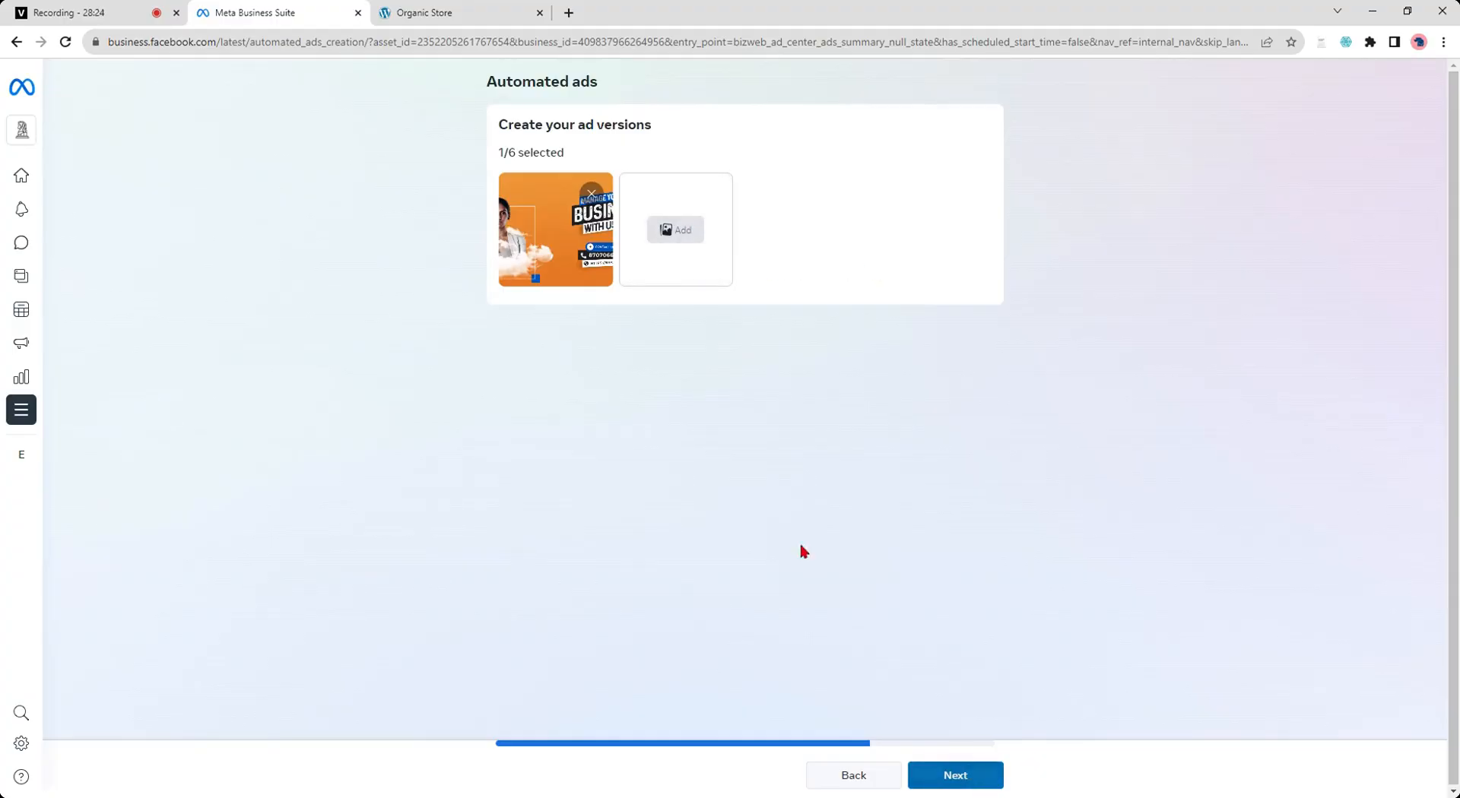
# - Add ad versions by selecting the woman-with-glasses and piggy-bank images from the ad account media
pyautogui.click(669, 231)
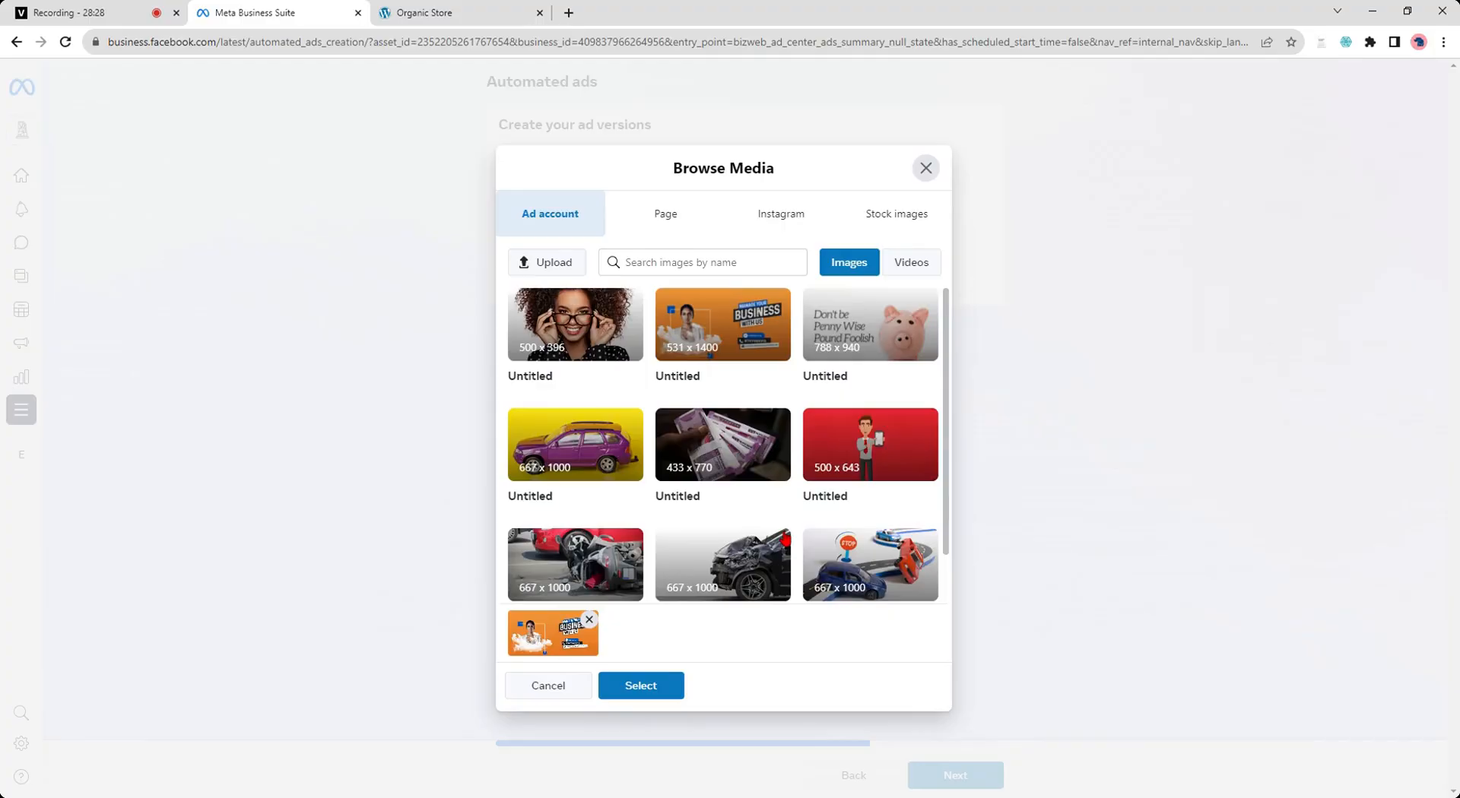
pyautogui.click(578, 335)
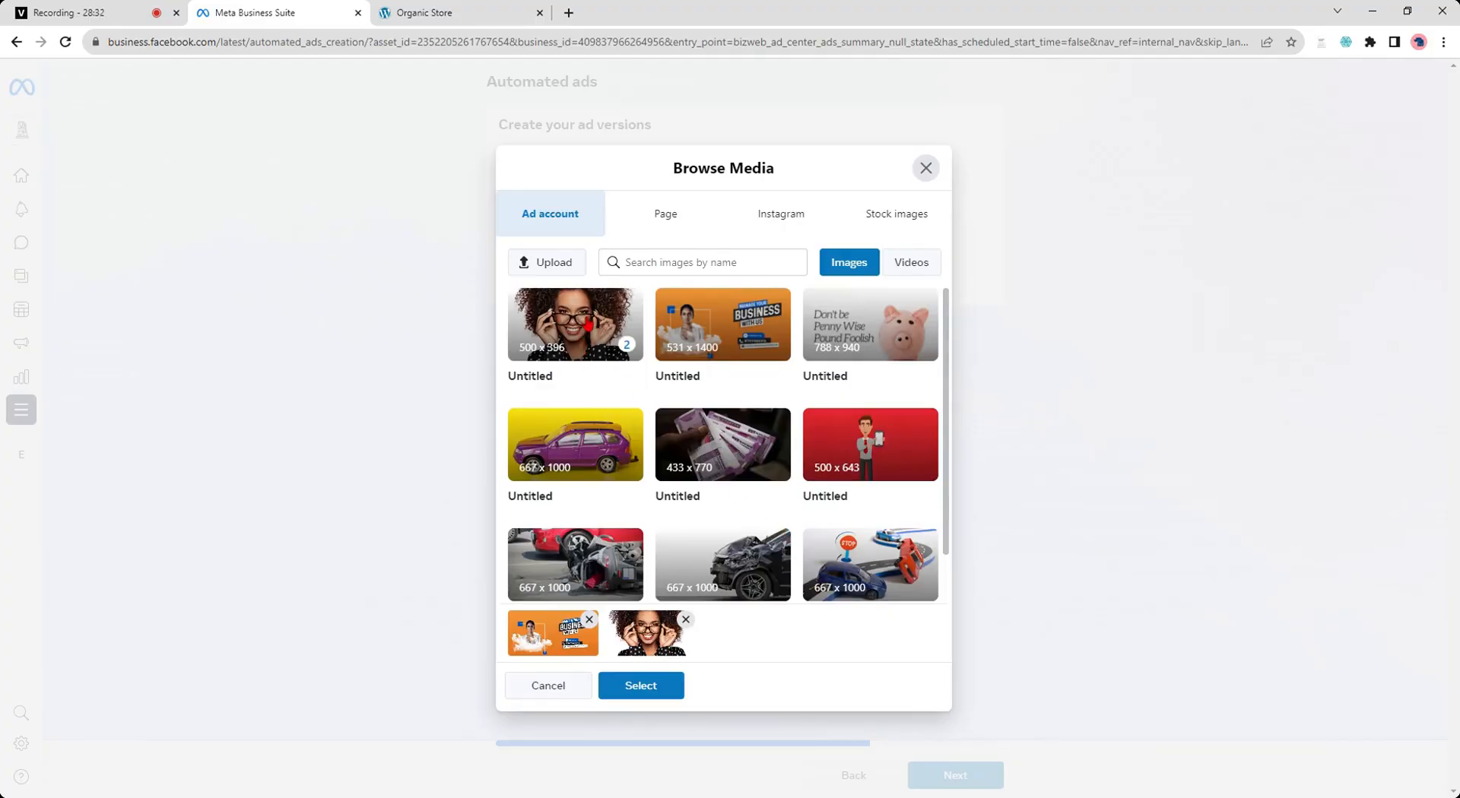
pyautogui.click(890, 323)
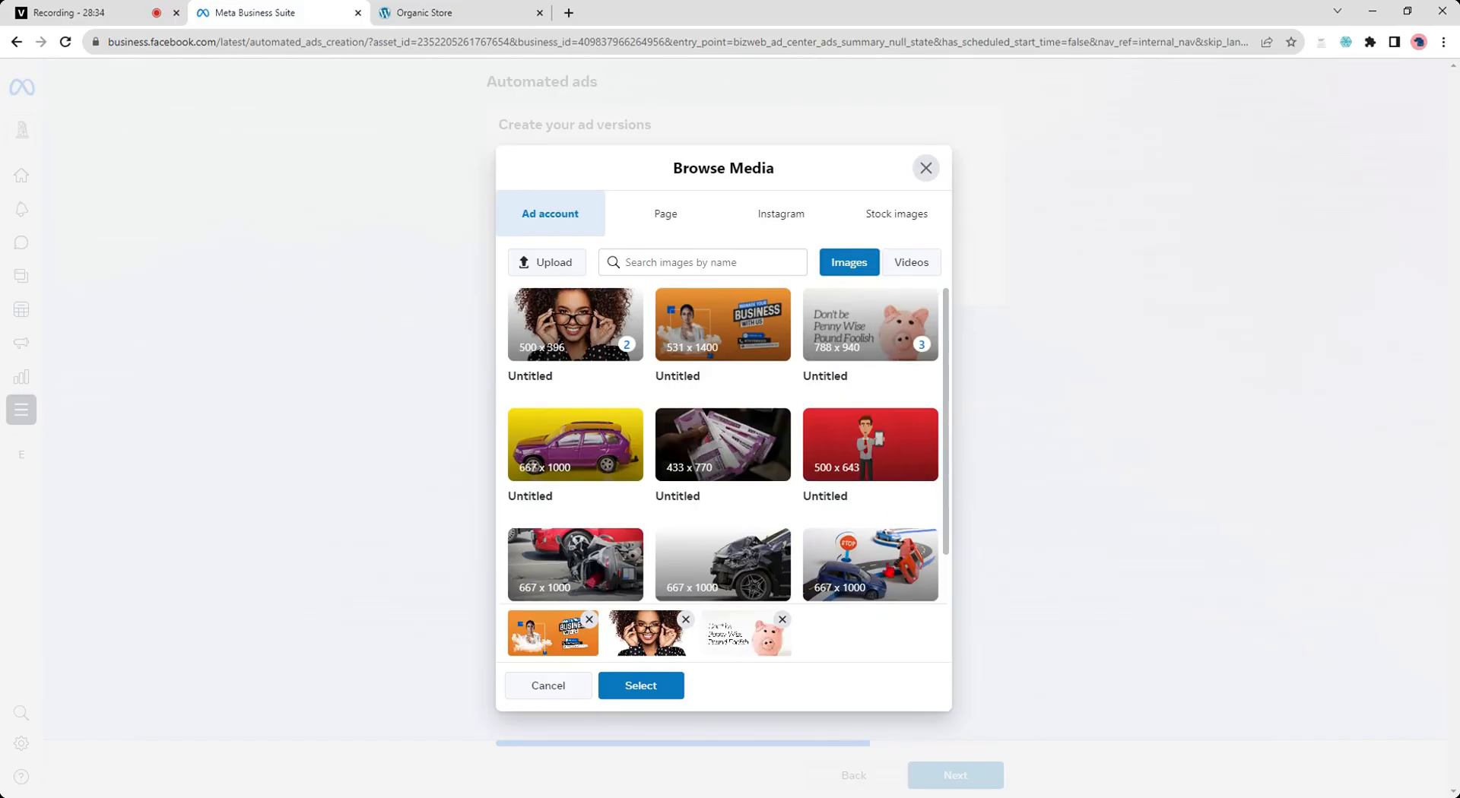
# - Search the stock images for freelance
pyautogui.scroll(-1, 882, 443)
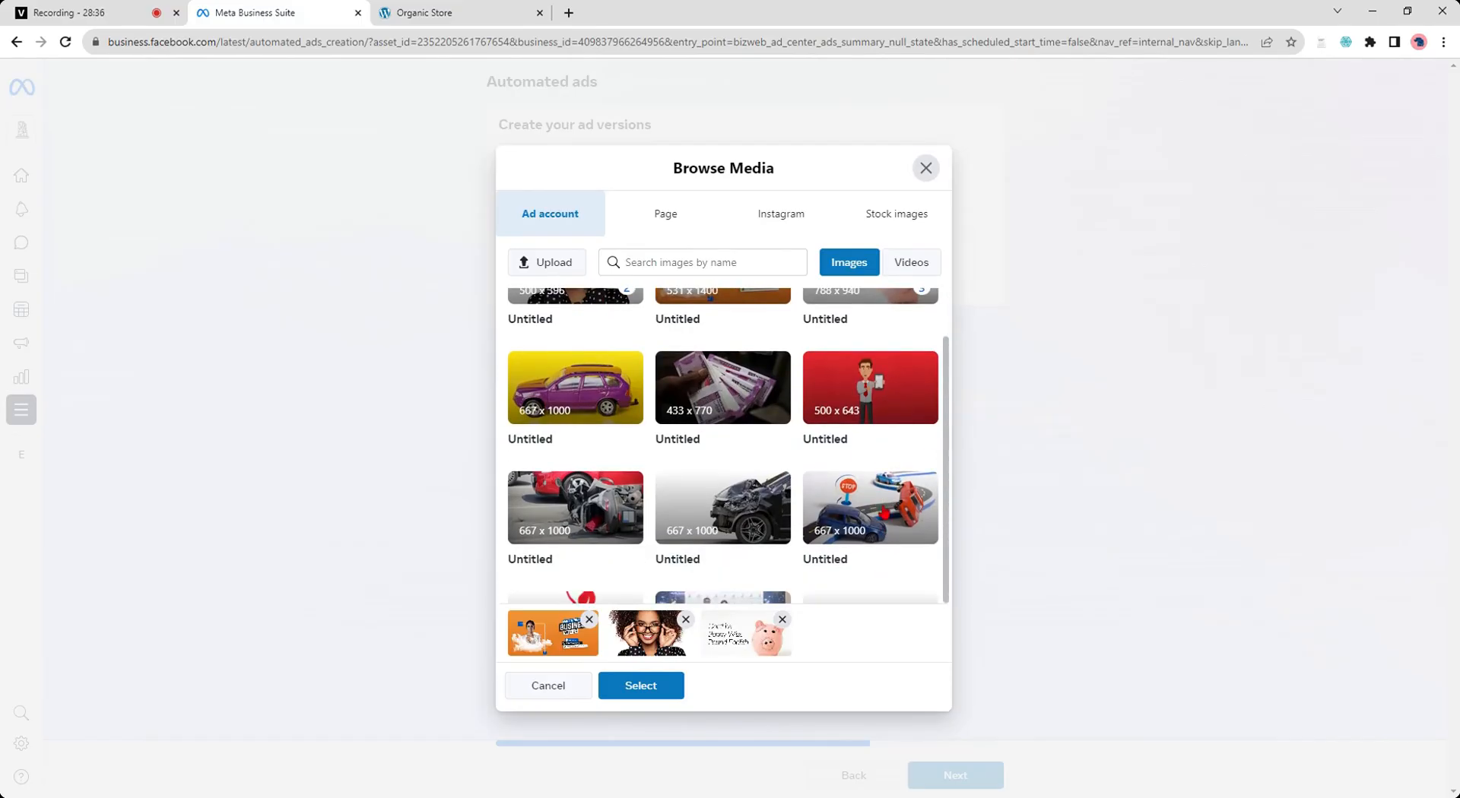
pyautogui.scroll(-2, 685, 531)
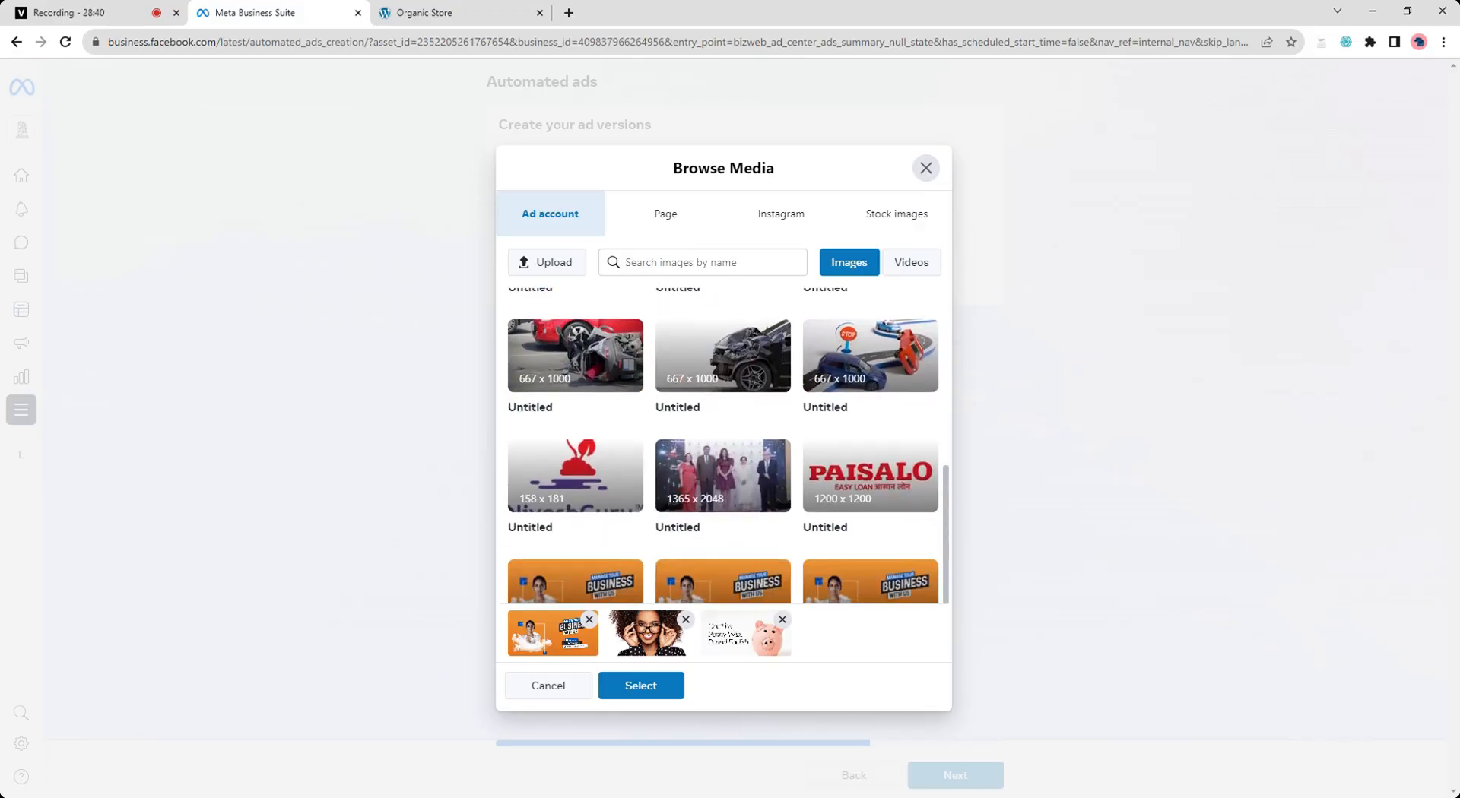
pyautogui.scroll(3, 723, 446)
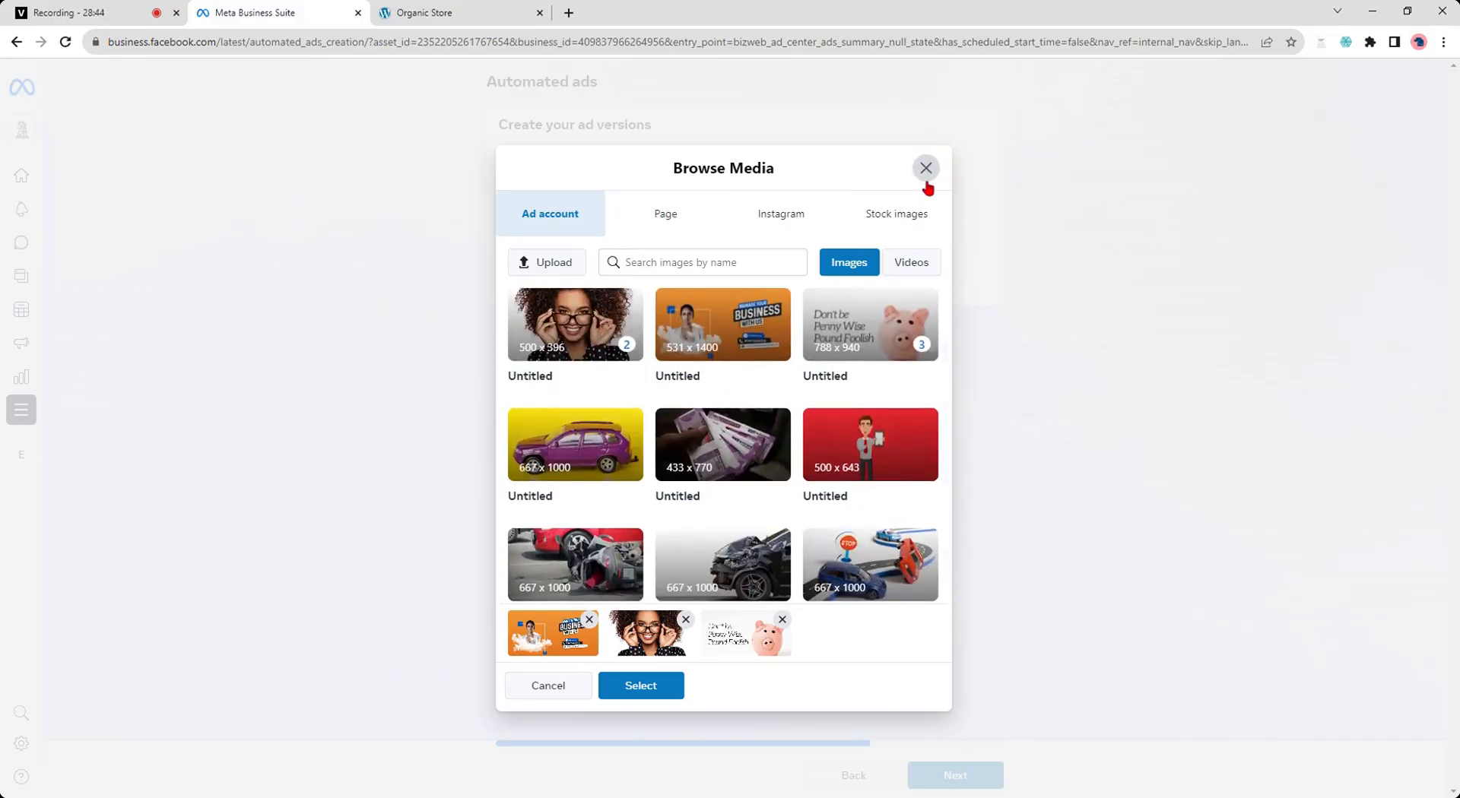
pyautogui.click(908, 213)
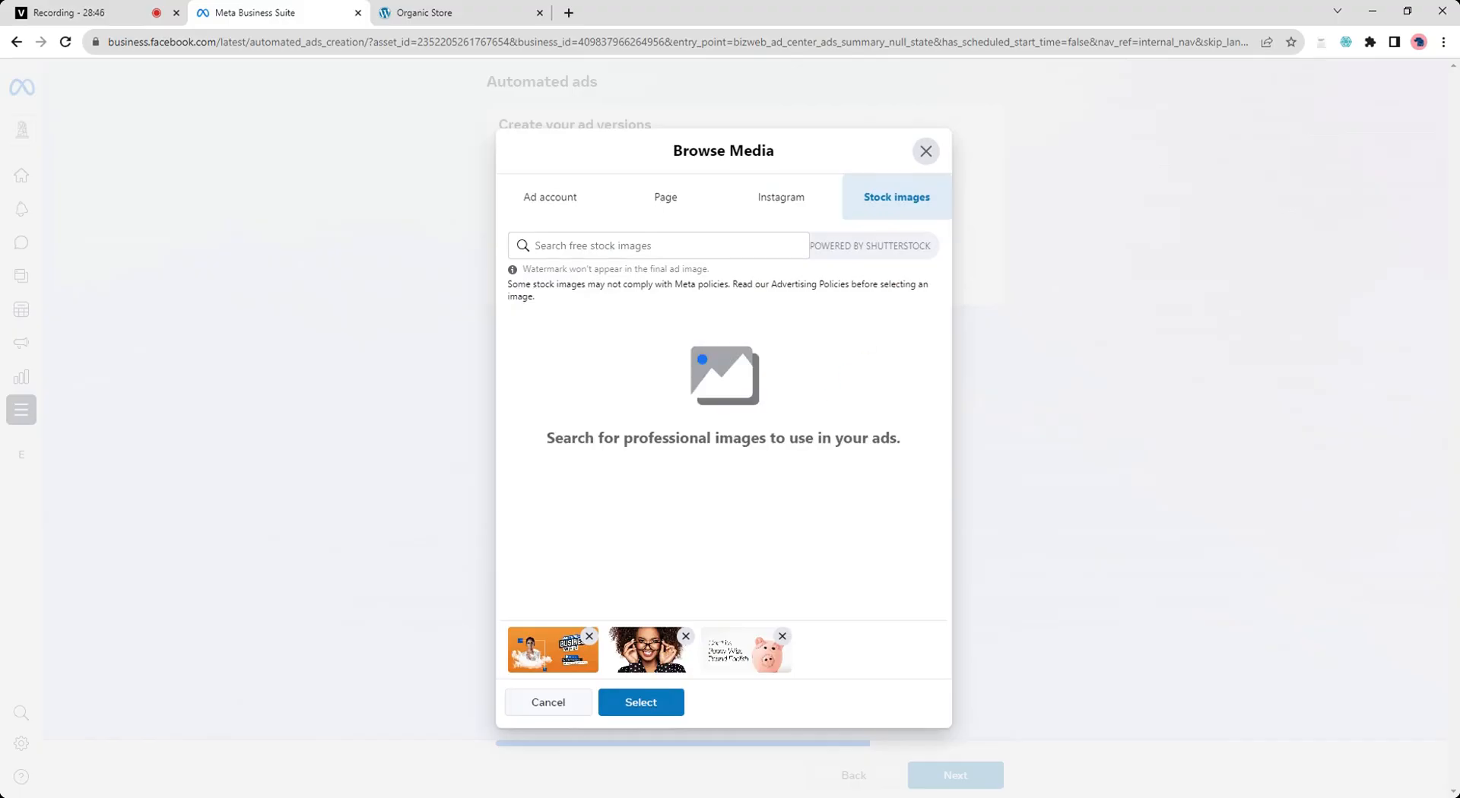
pyautogui.click(603, 243)
pyautogui.write('f')
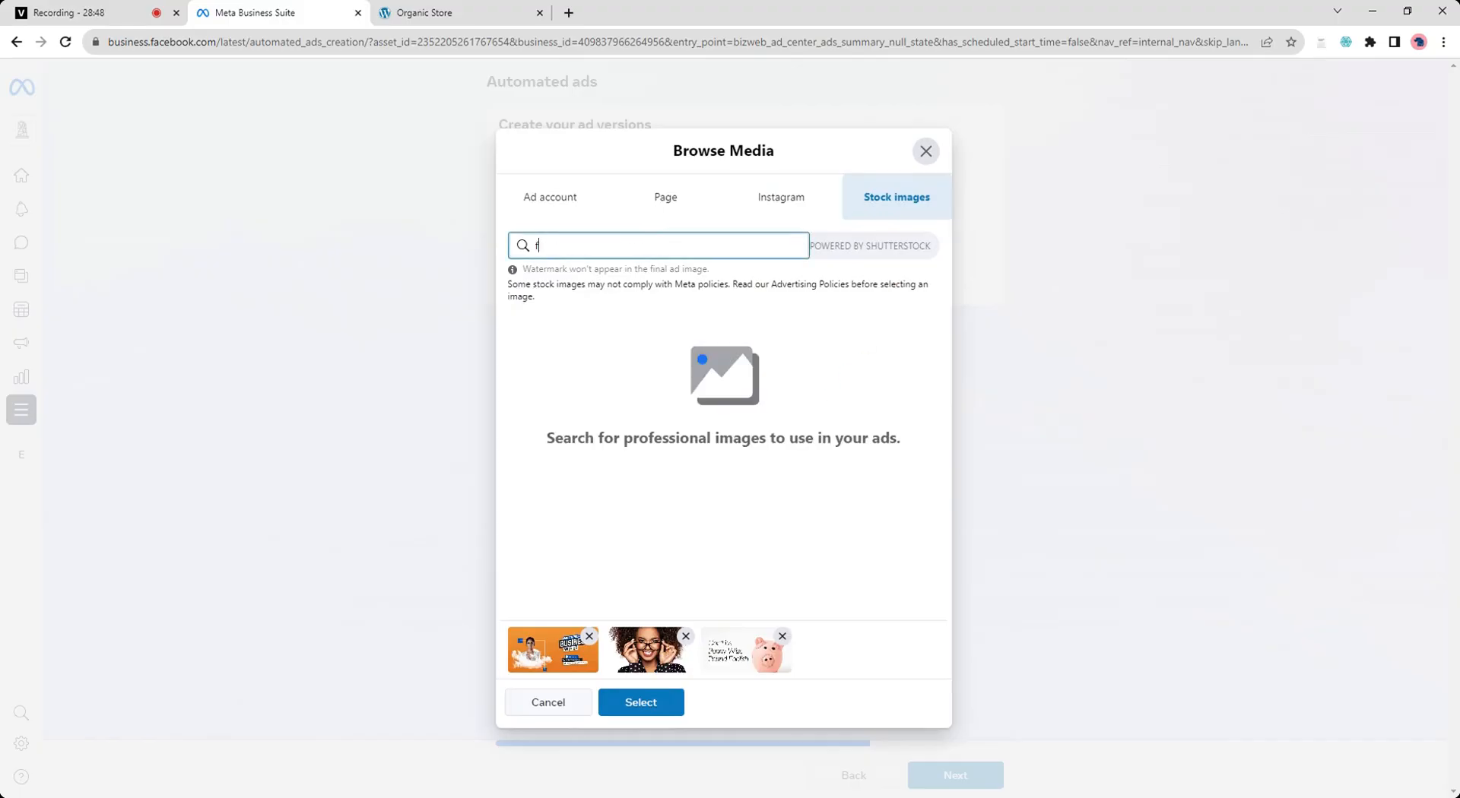
pyautogui.write('reelance')
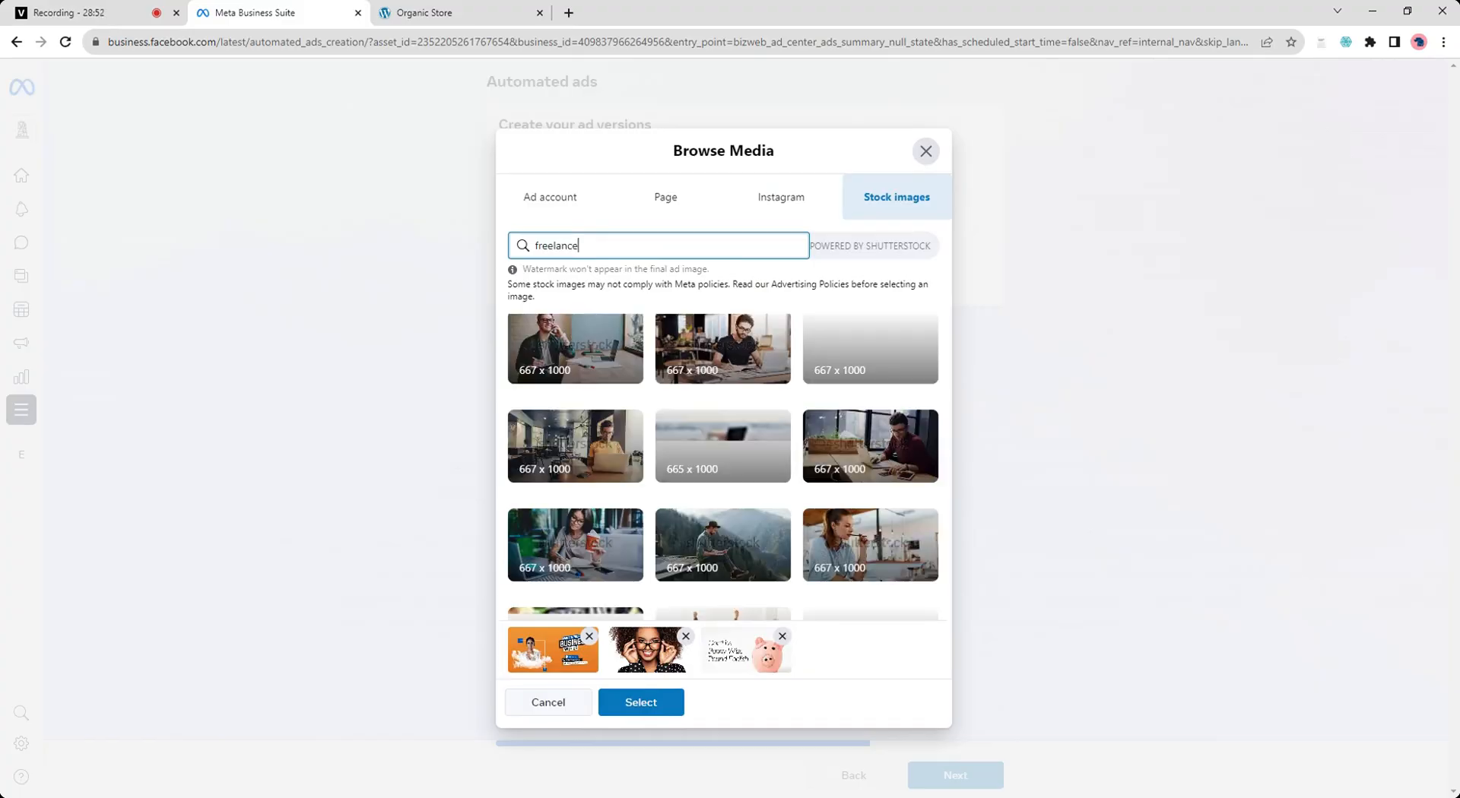
# - Select three freelance stock images showing people working at laptops and add them to the ad versions
pyautogui.click(561, 331)
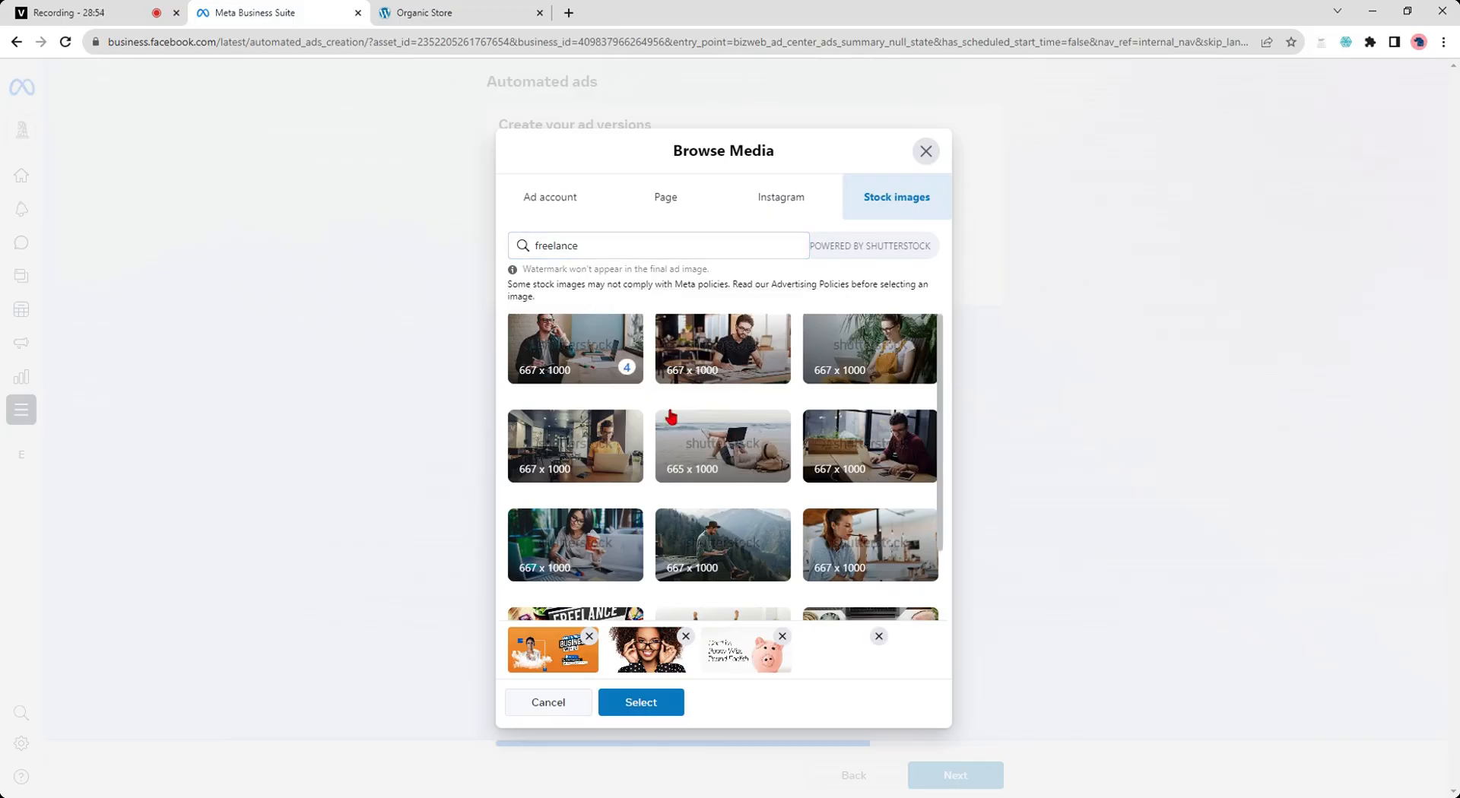
pyautogui.click(739, 357)
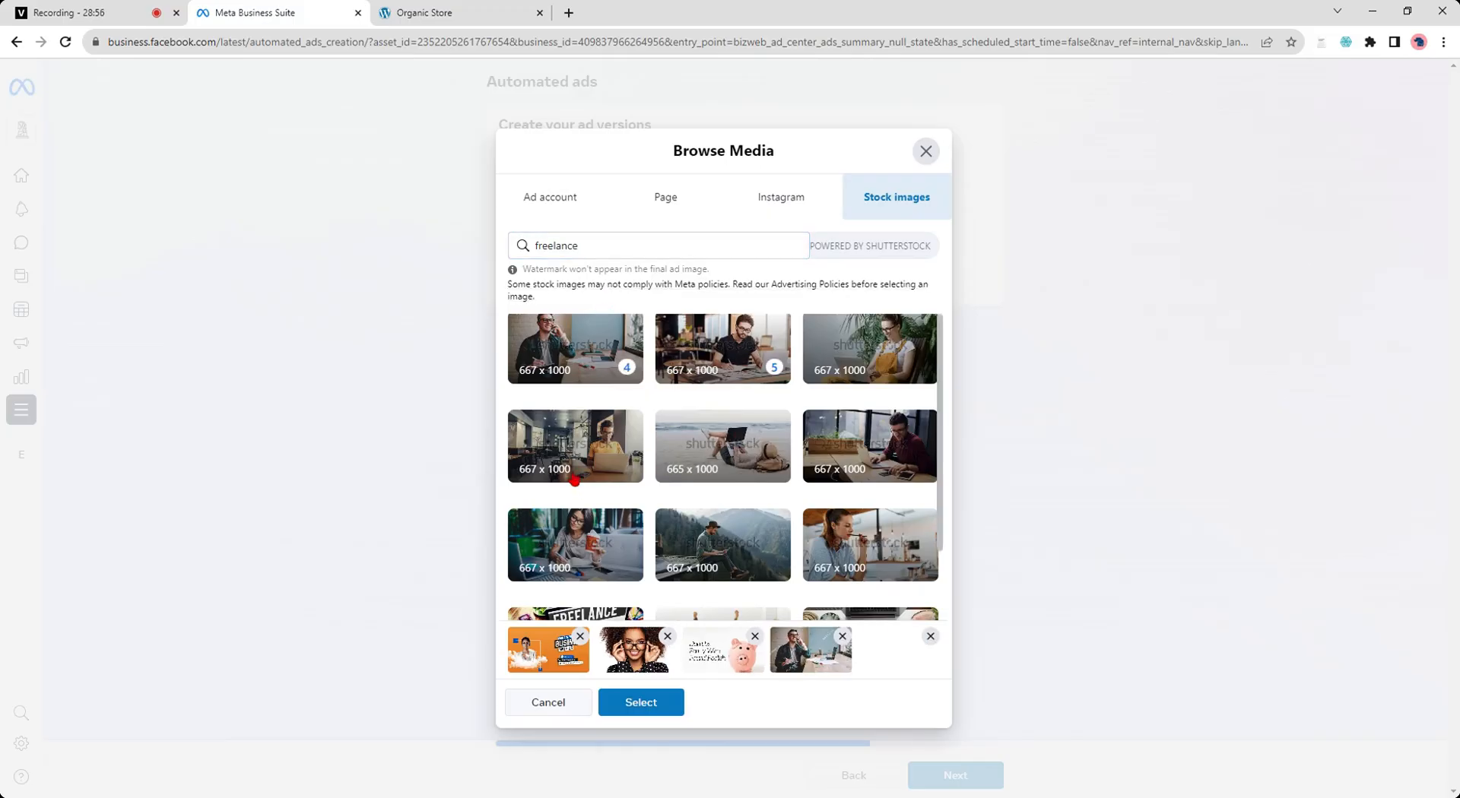
pyautogui.click(582, 482)
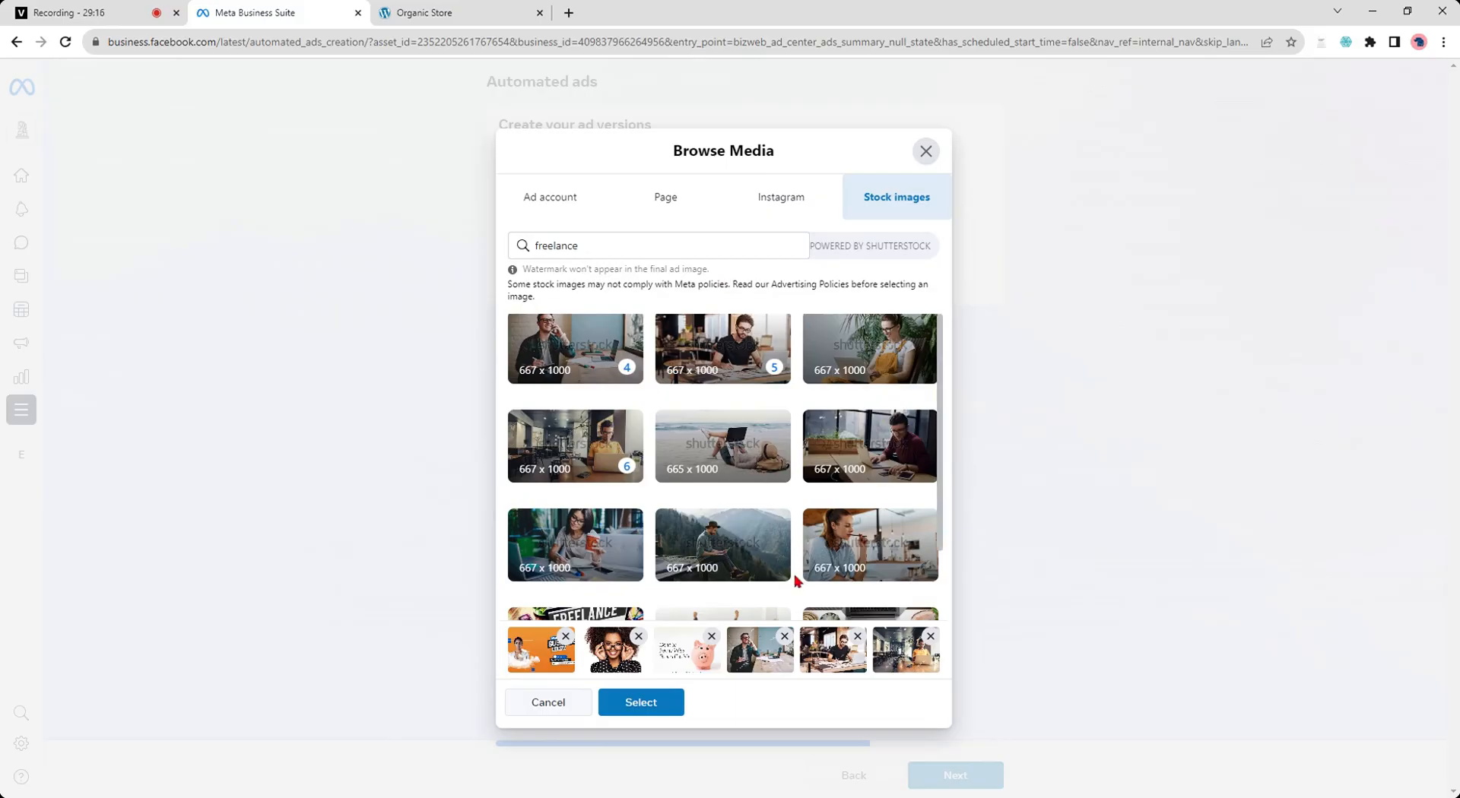
pyautogui.click(669, 705)
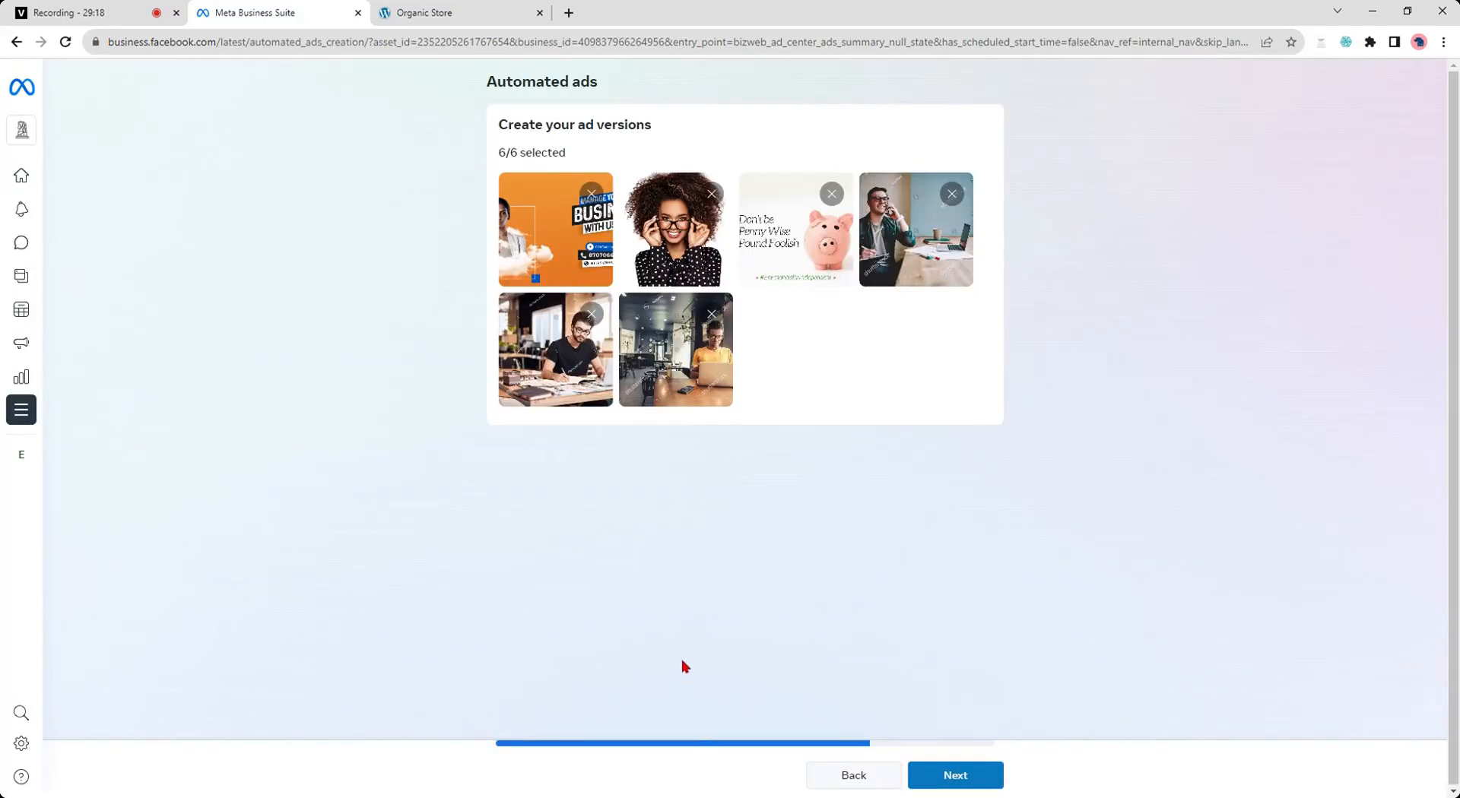
# - Remove the woman-with-glasses and piggy-bank images from the ad versions and continue
pyautogui.click(716, 198)
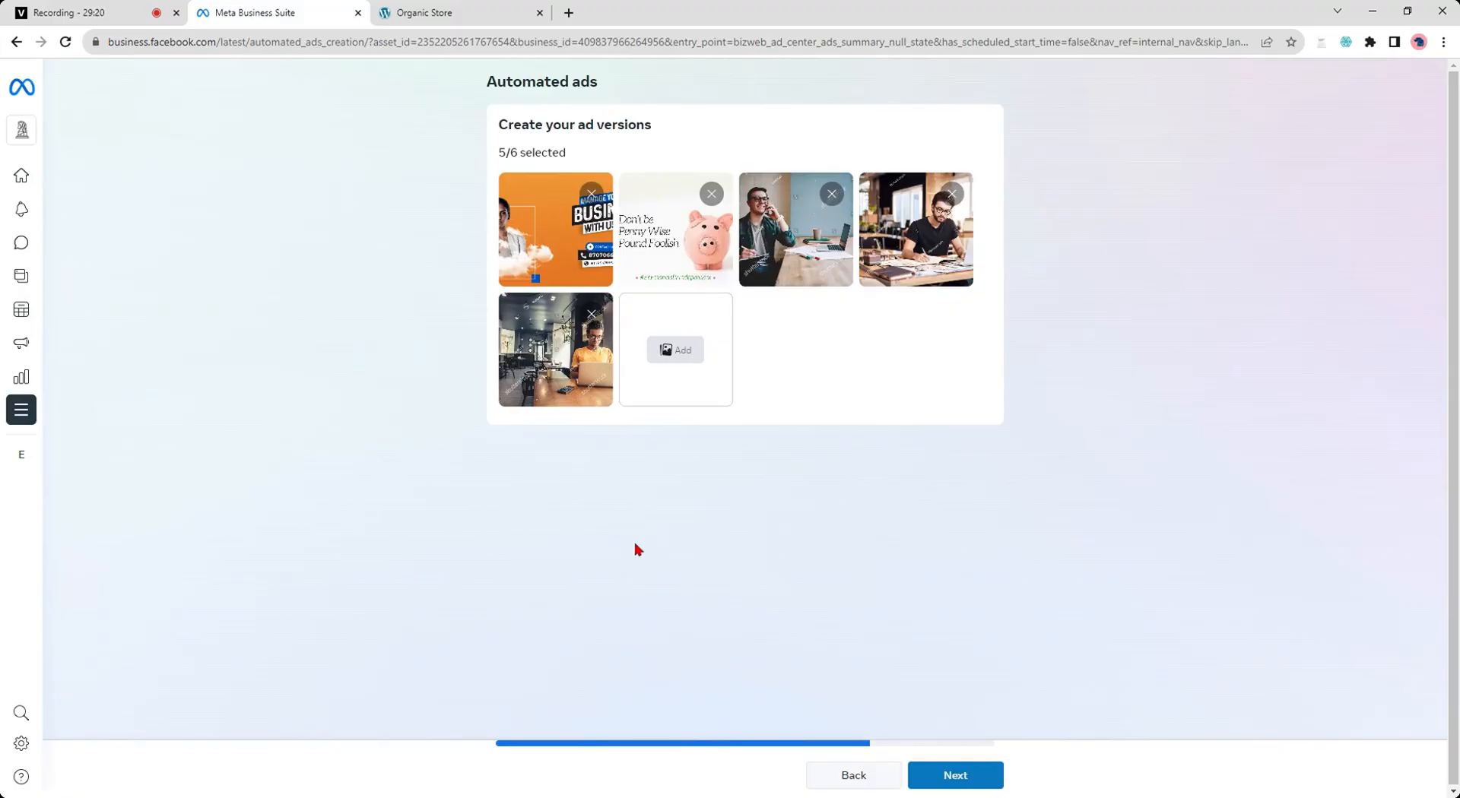
pyautogui.click(711, 195)
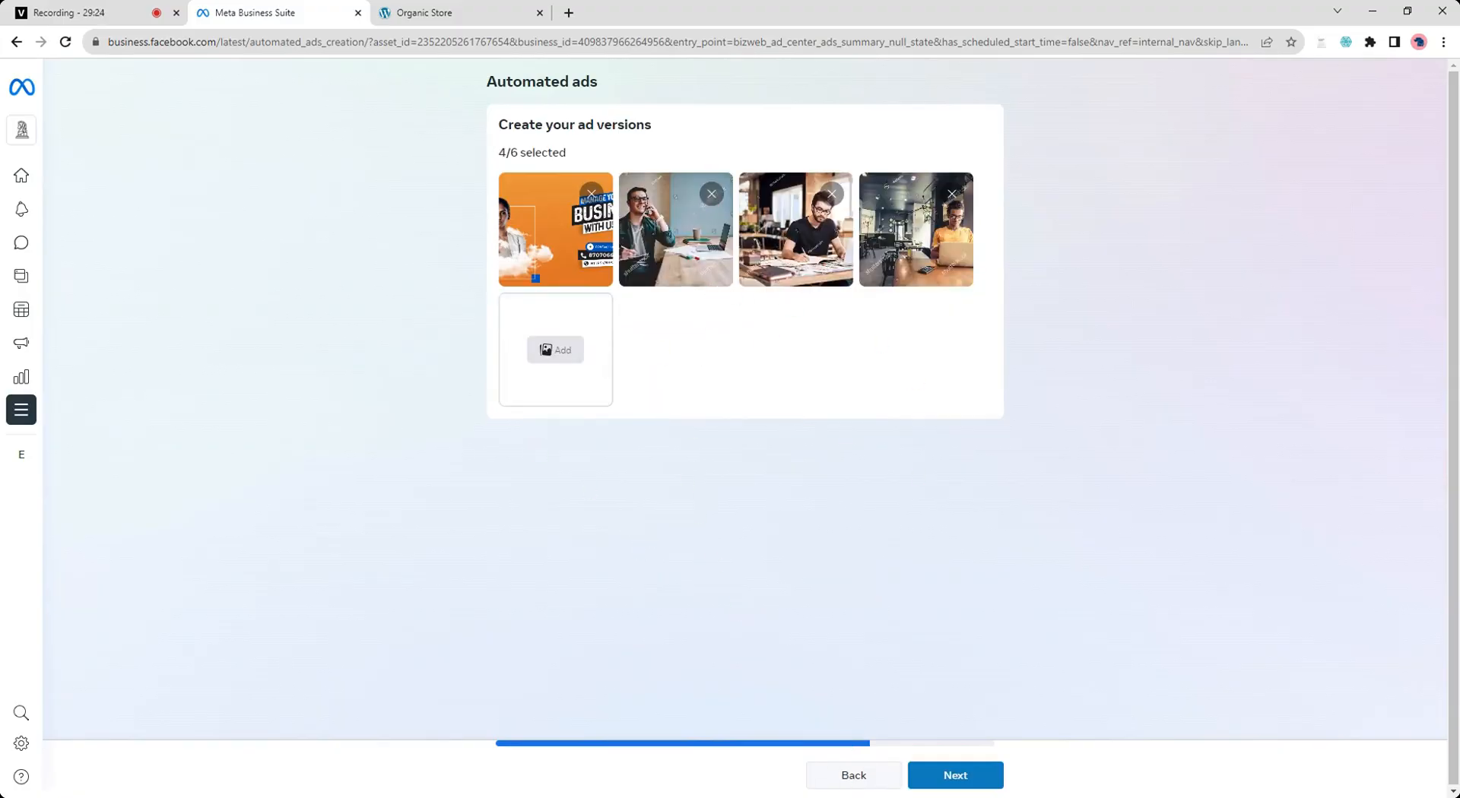
pyautogui.click(958, 785)
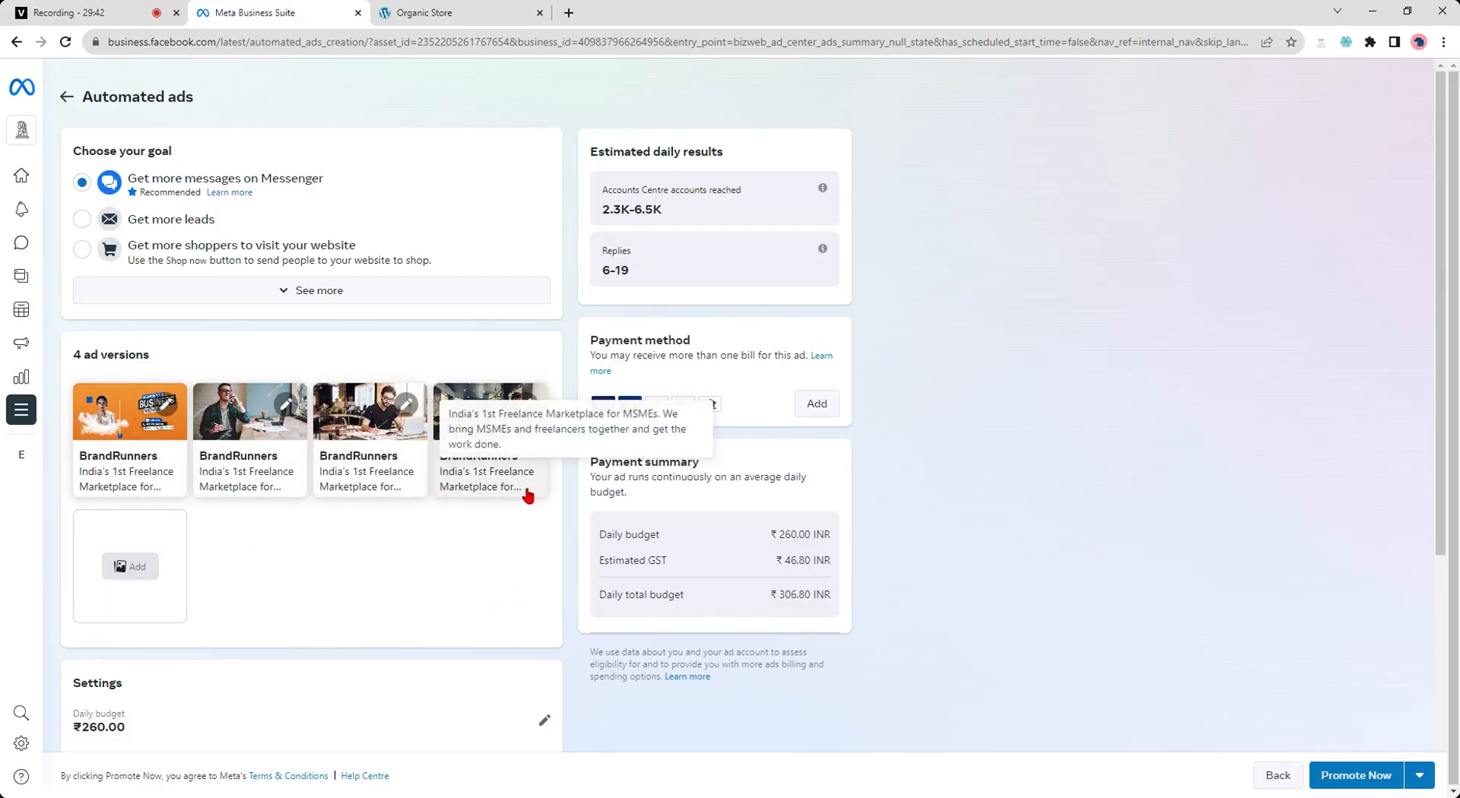
# - Change the ad goal to Get more shoppers to visit your website
pyautogui.scroll(-2, 329, 548)
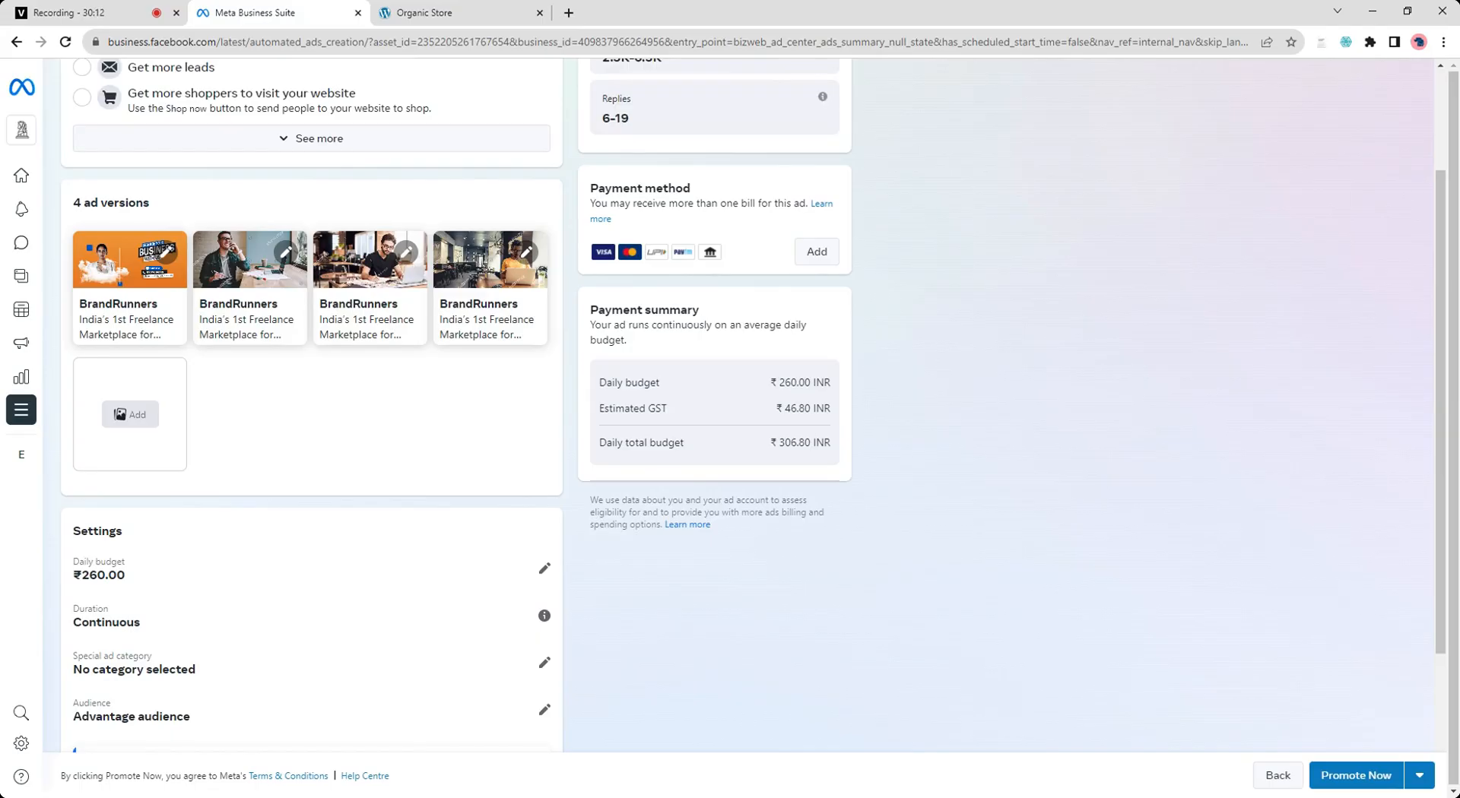
pyautogui.scroll(2, 328, 538)
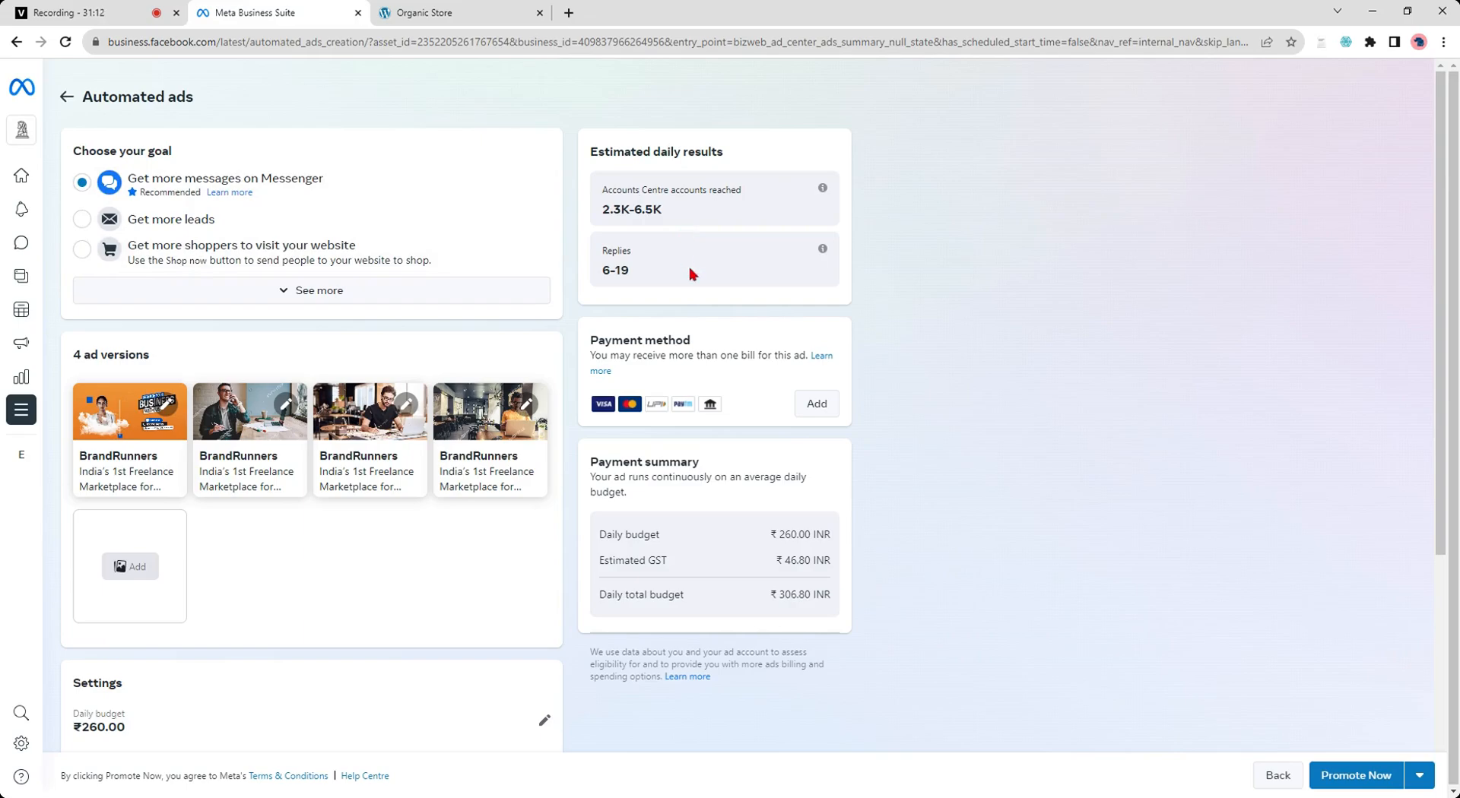
pyautogui.click(281, 291)
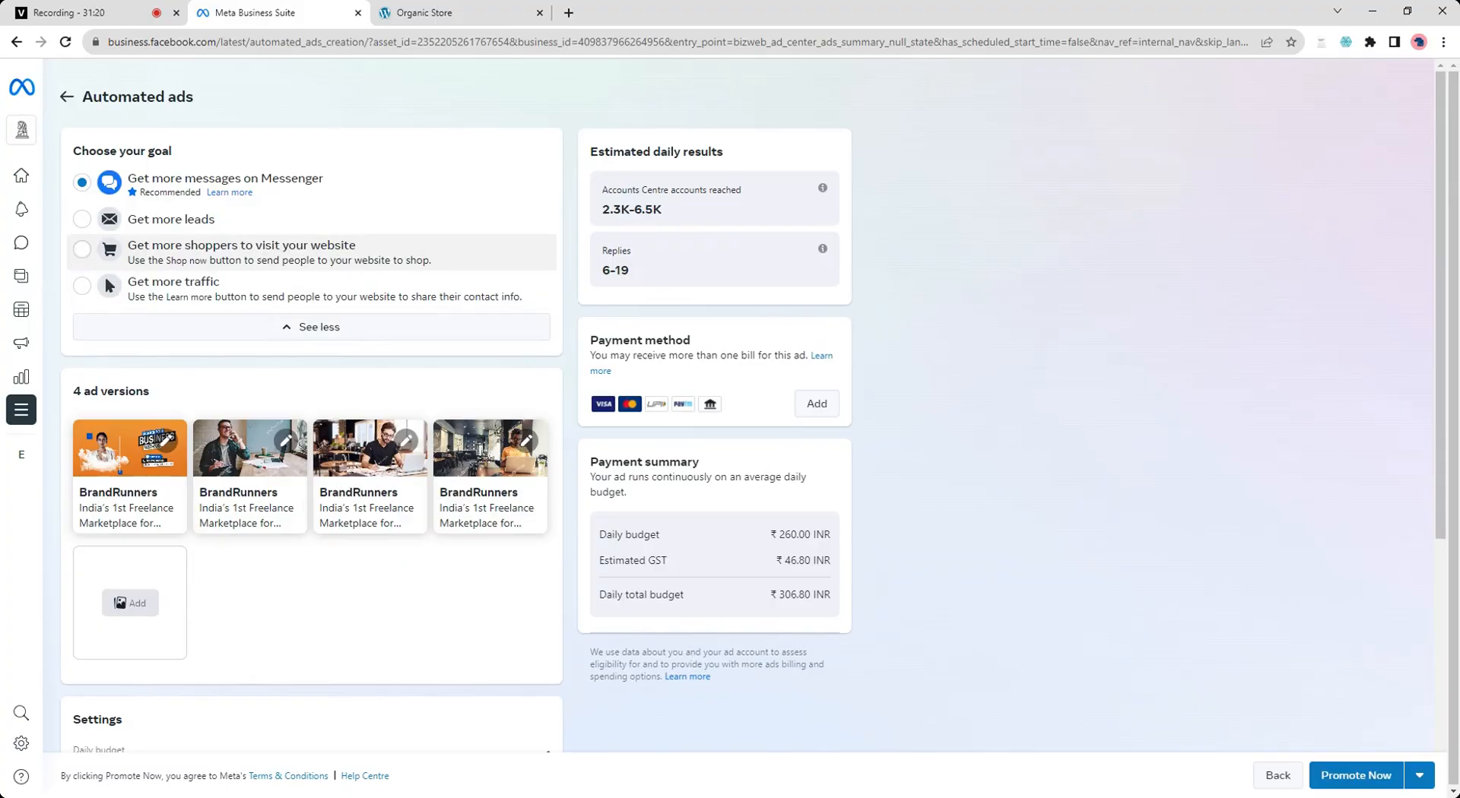
pyautogui.click(86, 255)
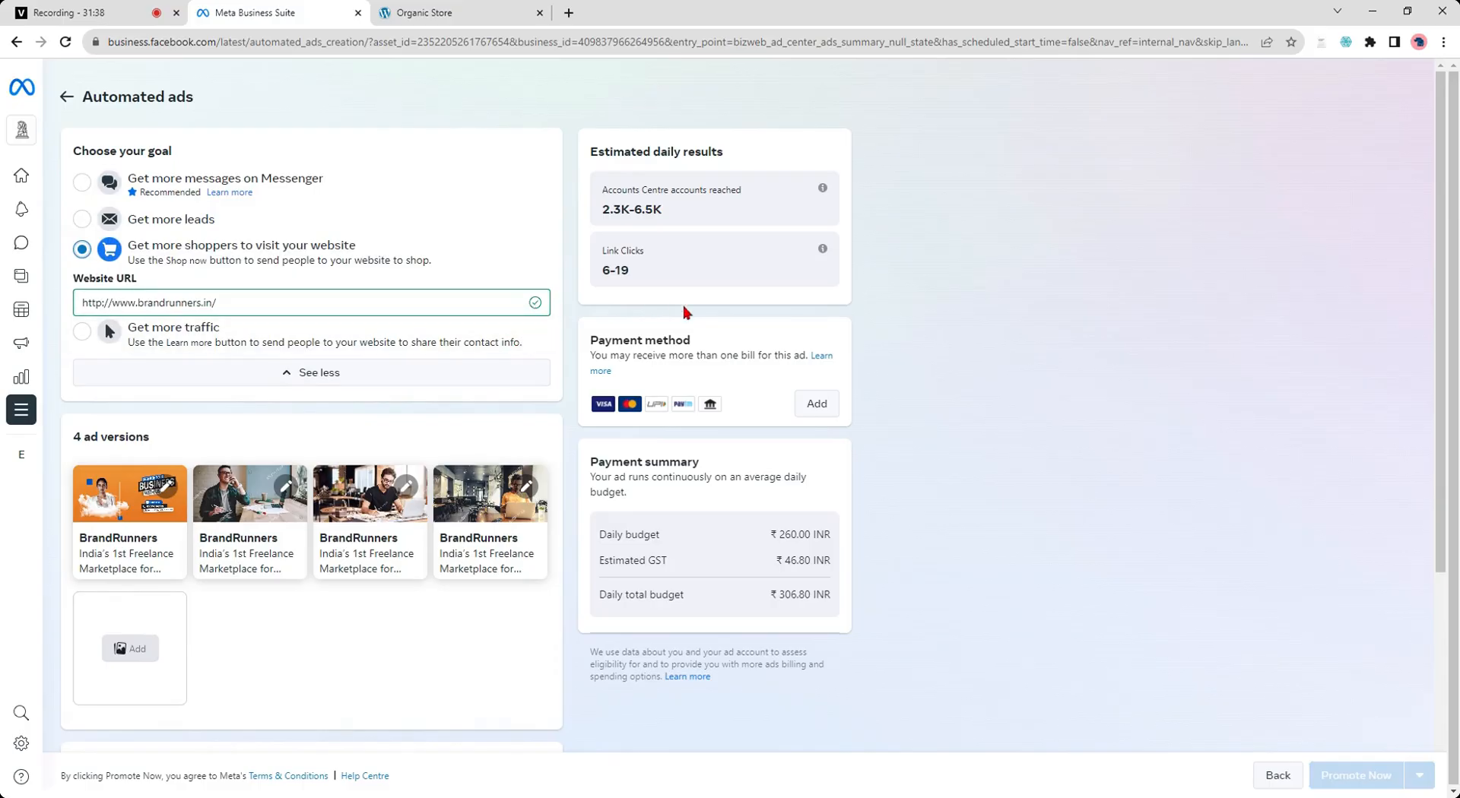
pyautogui.scroll(-2, 358, 489)
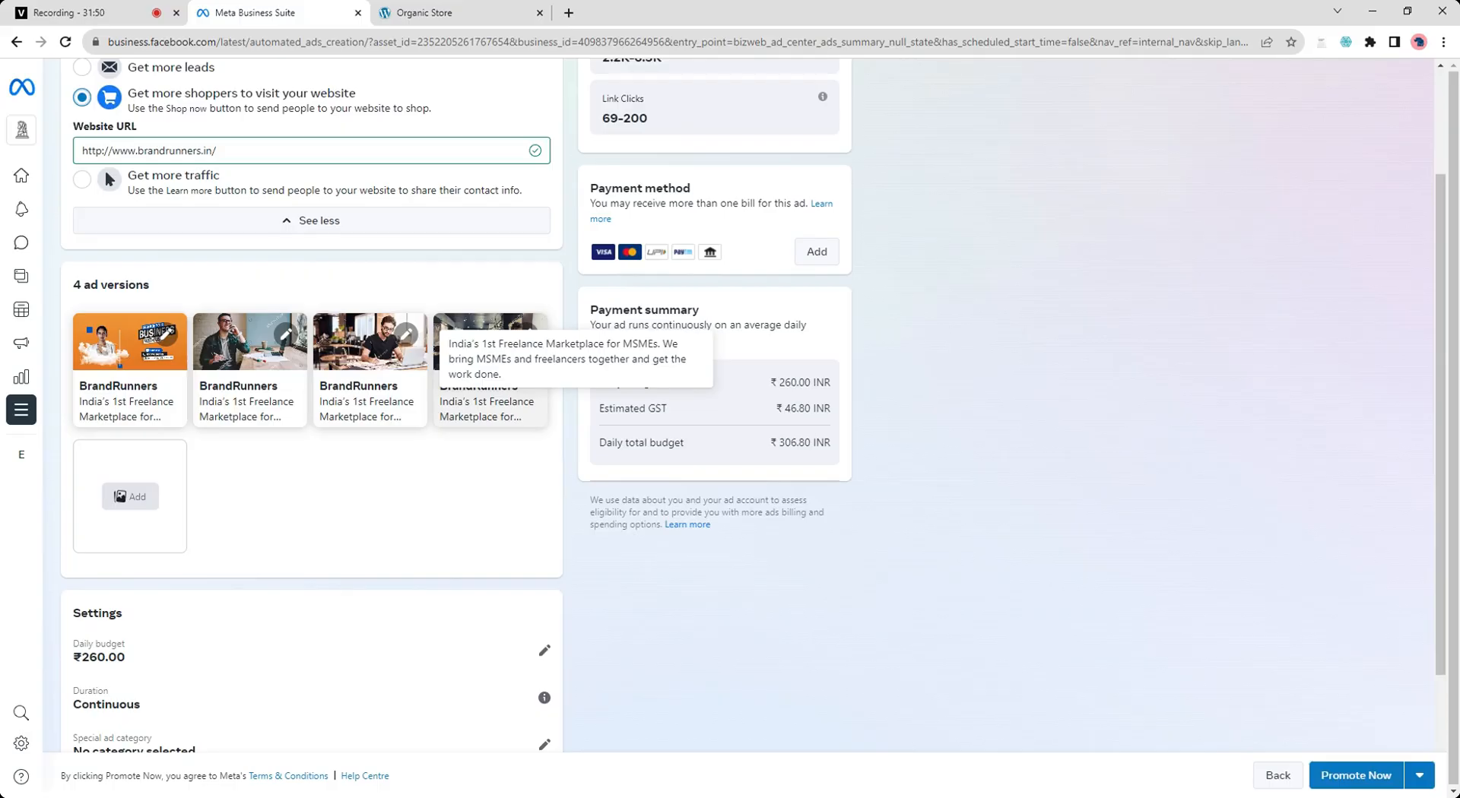
pyautogui.scroll(-2, 462, 369)
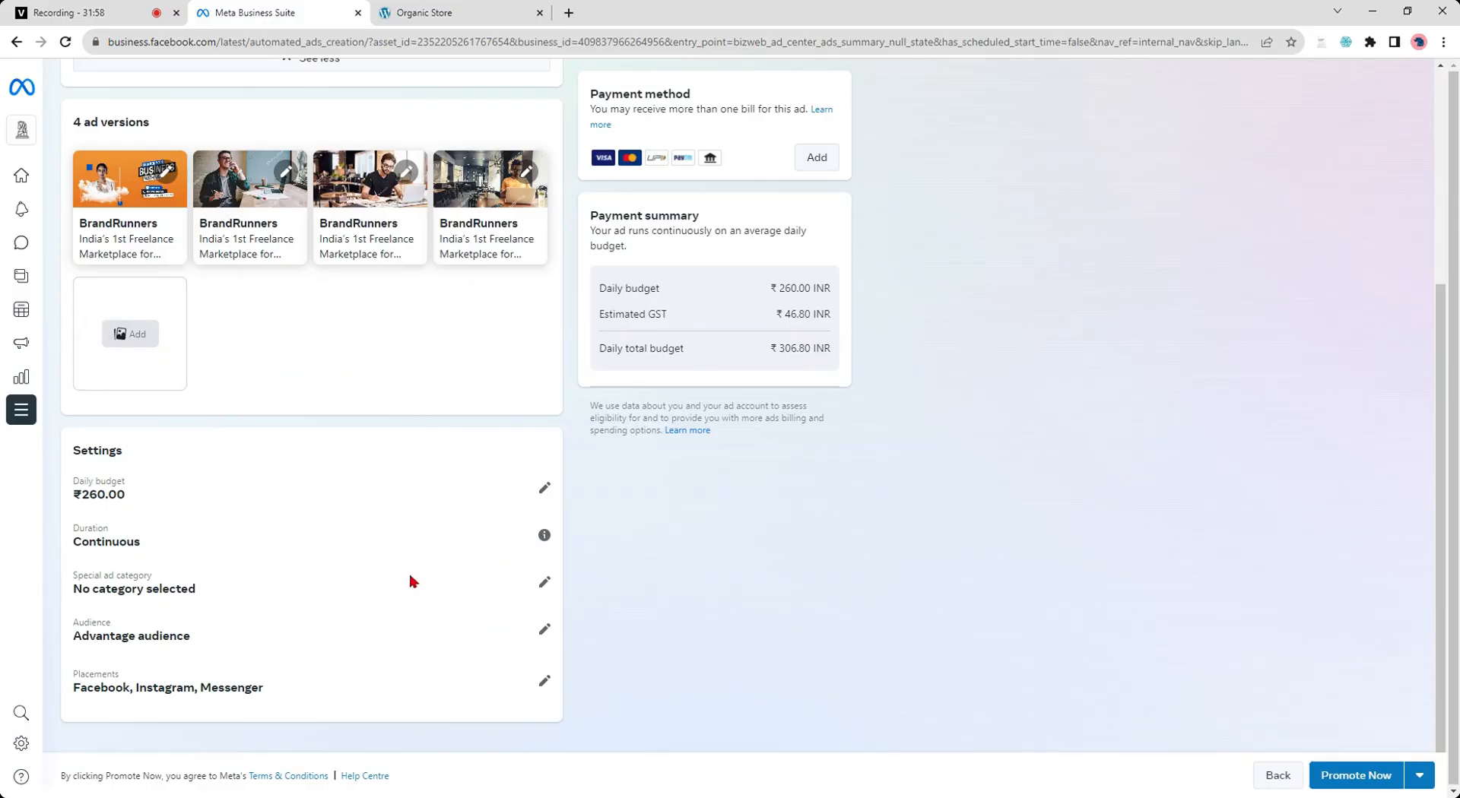
pyautogui.scroll(4, 410, 582)
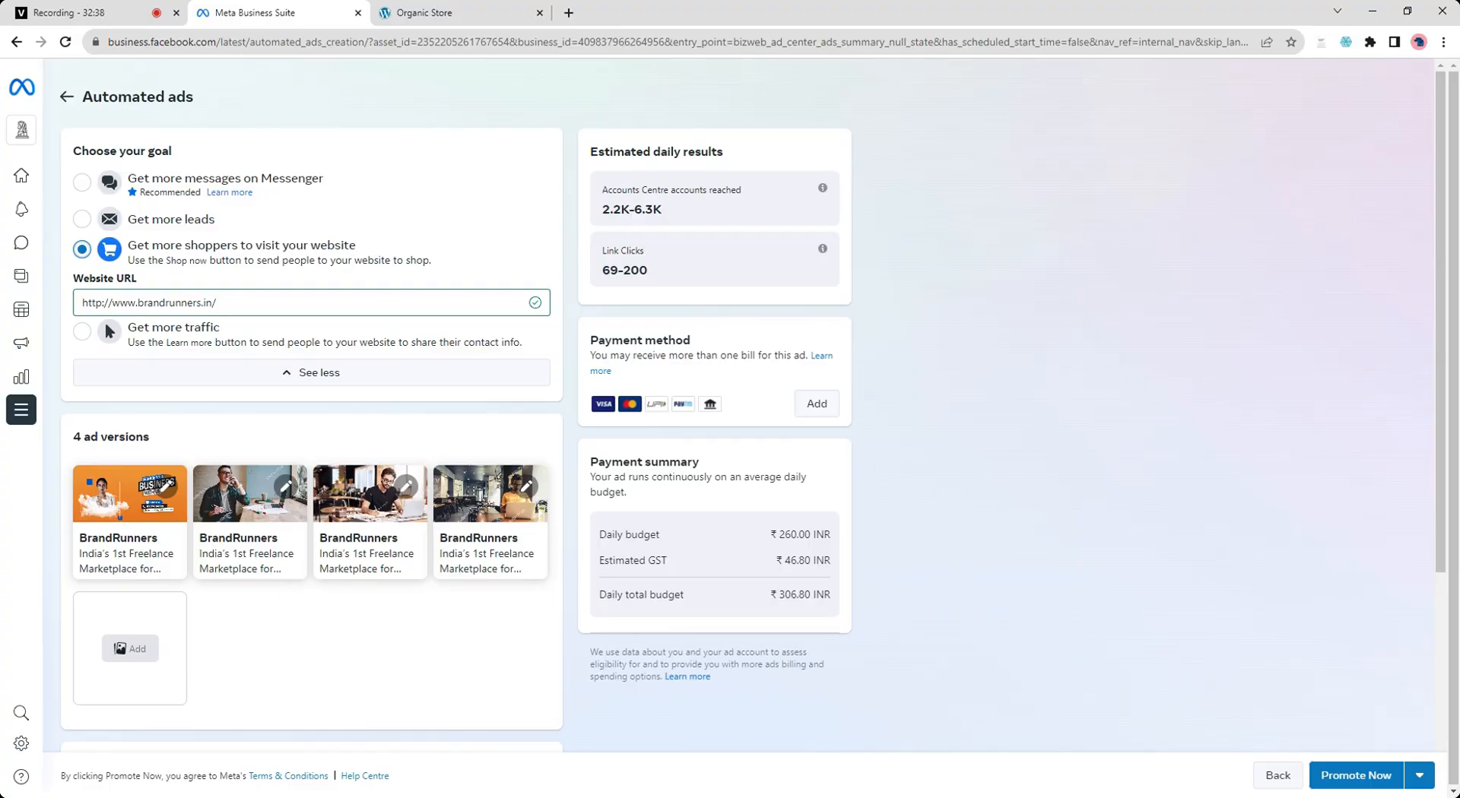
pyautogui.click(134, 7)
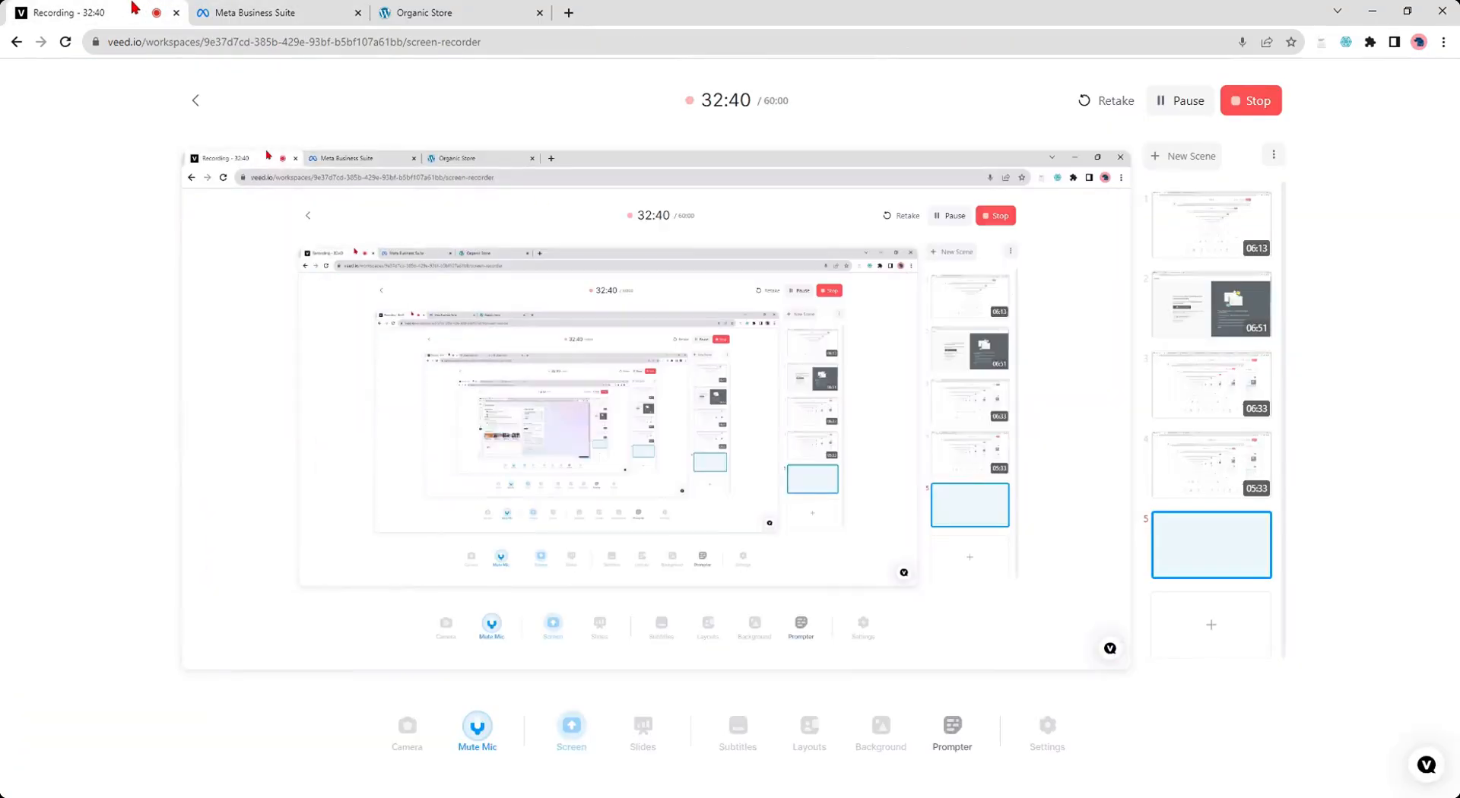